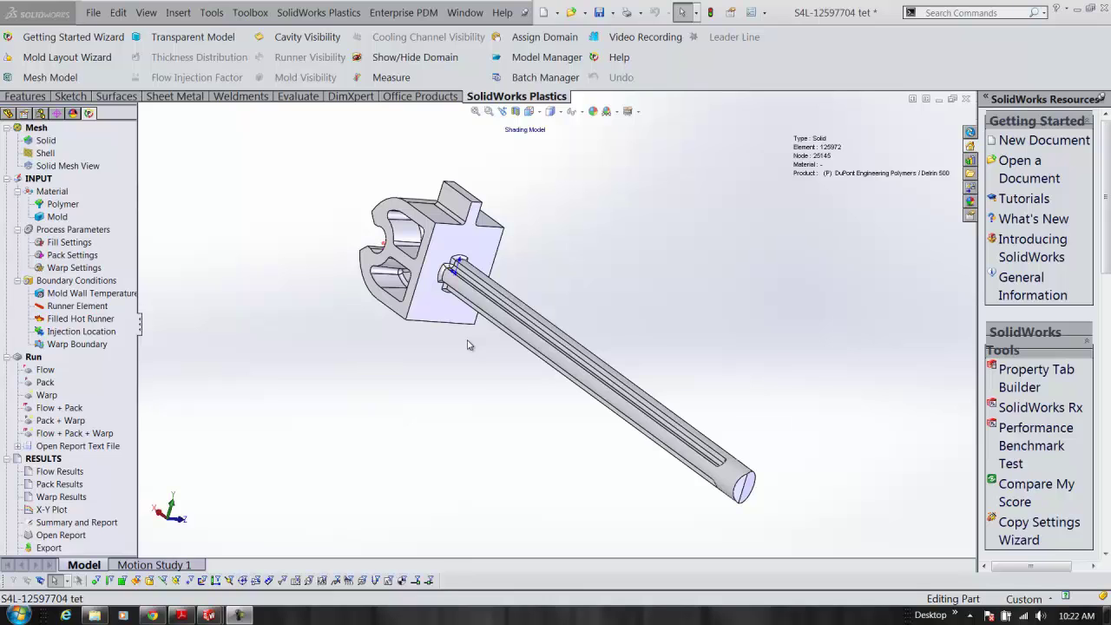
# Orbit the plug part until the block sits upper right.
pyautogui.moveTo(588, 289)
pyautogui.mouseDown(button='middle')
pyautogui.moveTo(616, 293)
pyautogui.moveTo(597, 298)
pyautogui.mouseUp(button='middle')
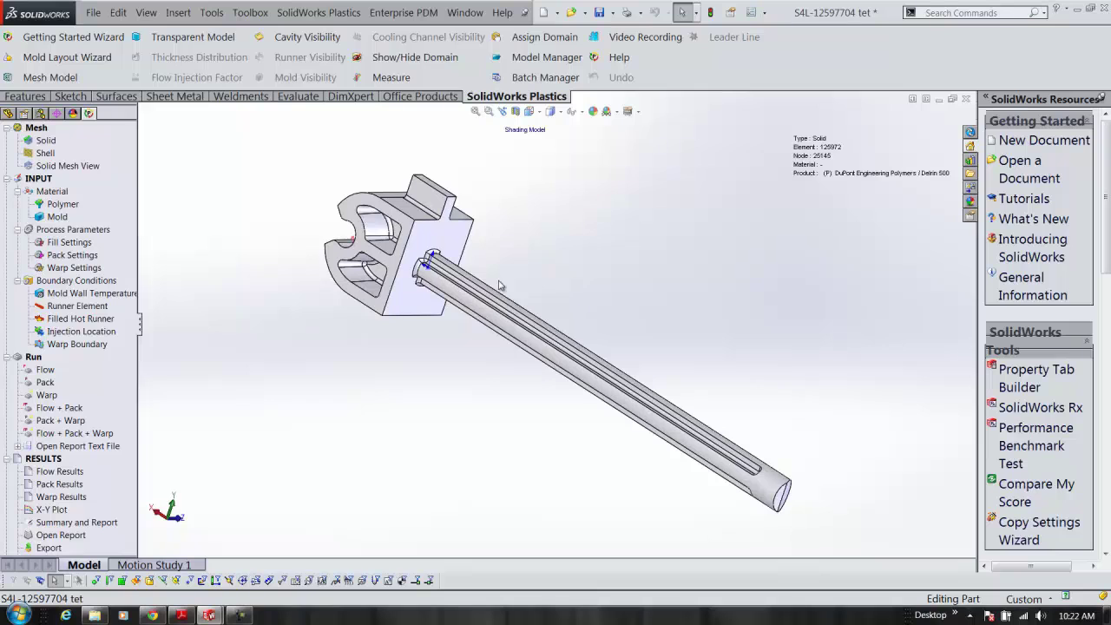
pyautogui.scroll(2, 437, 253)
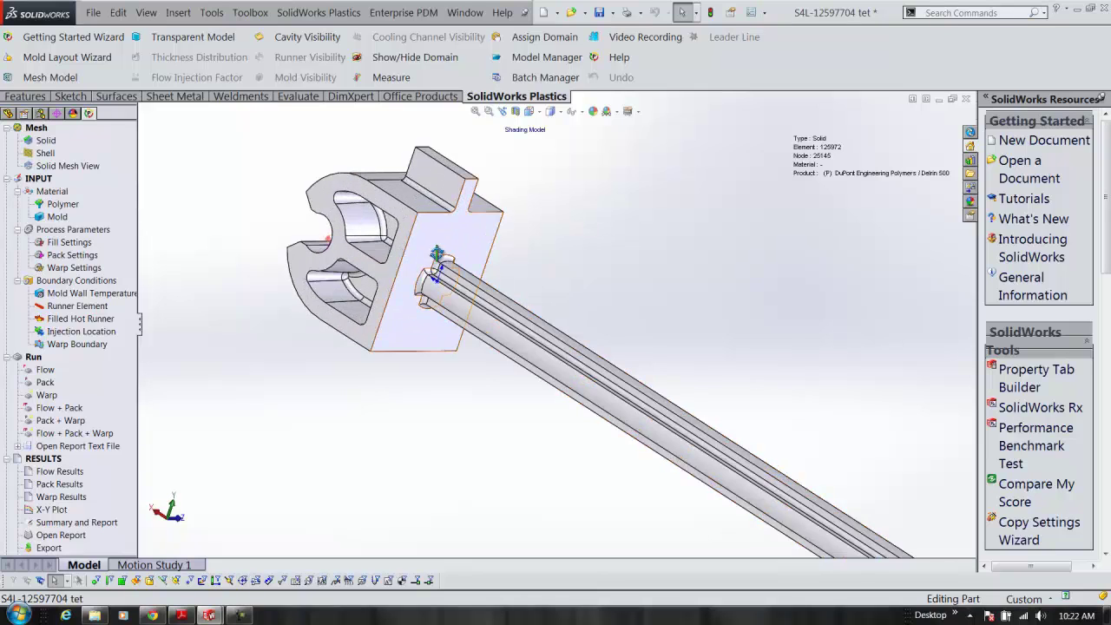
pyautogui.moveTo(436, 253); pyautogui.dragTo(483, 260, button='middle')
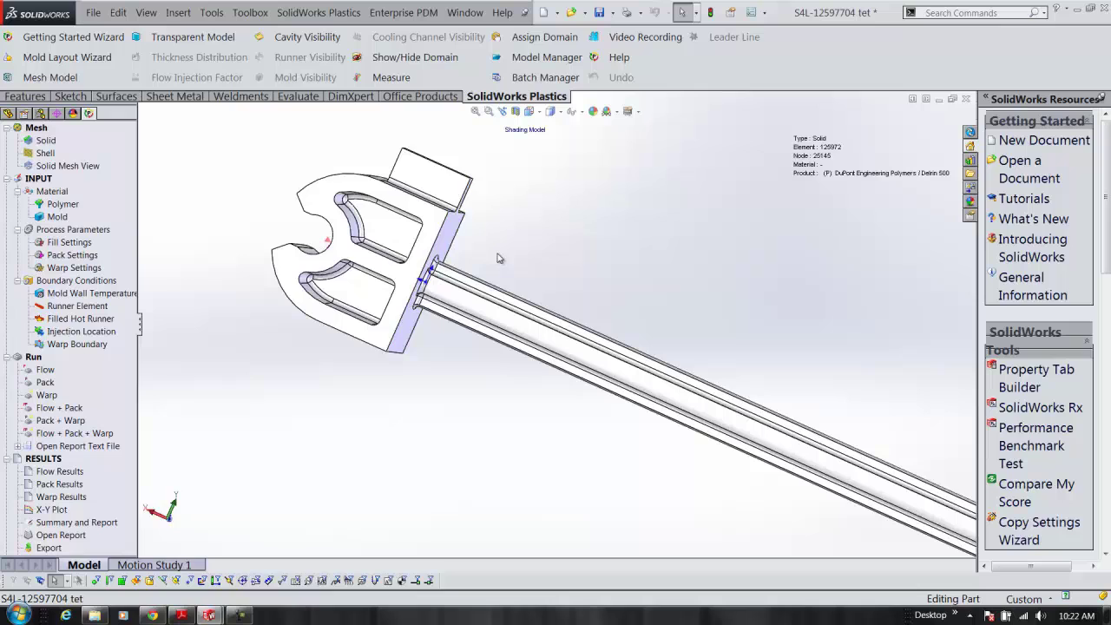
pyautogui.scroll(-5, 596, 303)
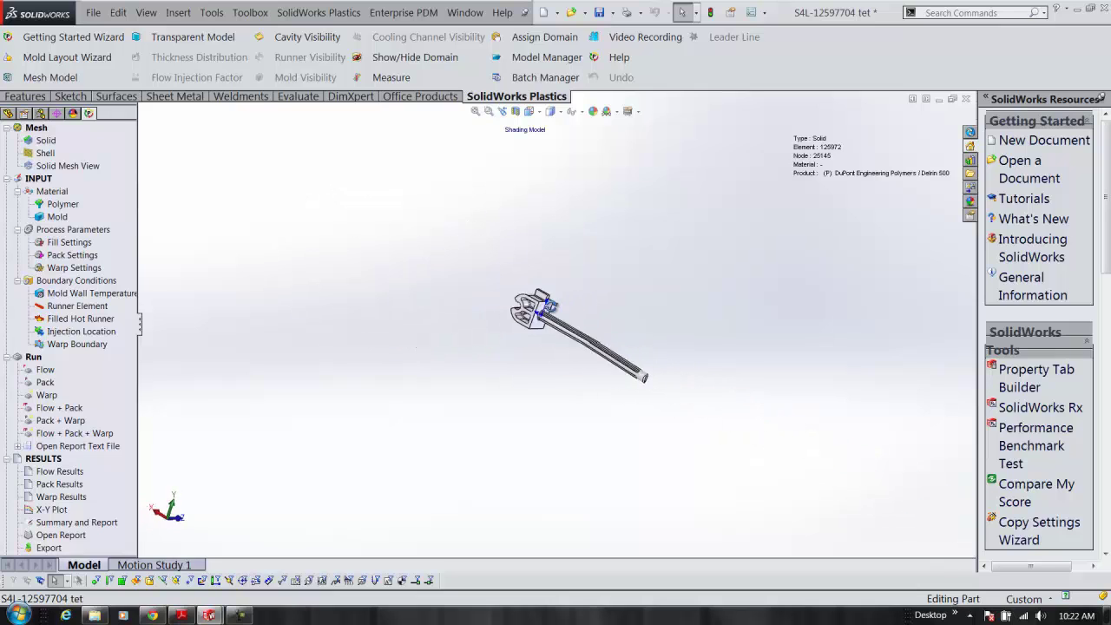
pyautogui.scroll(4, 569, 374)
pyautogui.scroll(-2, 548, 235)
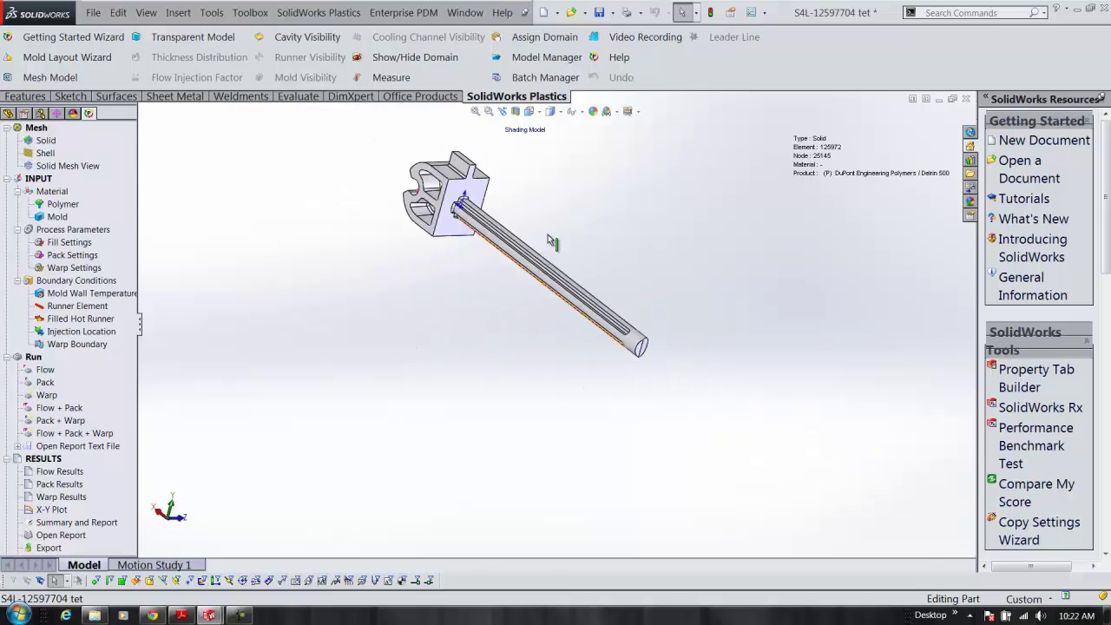
pyautogui.scroll(2, 548, 235)
pyautogui.moveTo(552, 239); pyautogui.dragTo(642, 291, button='middle')
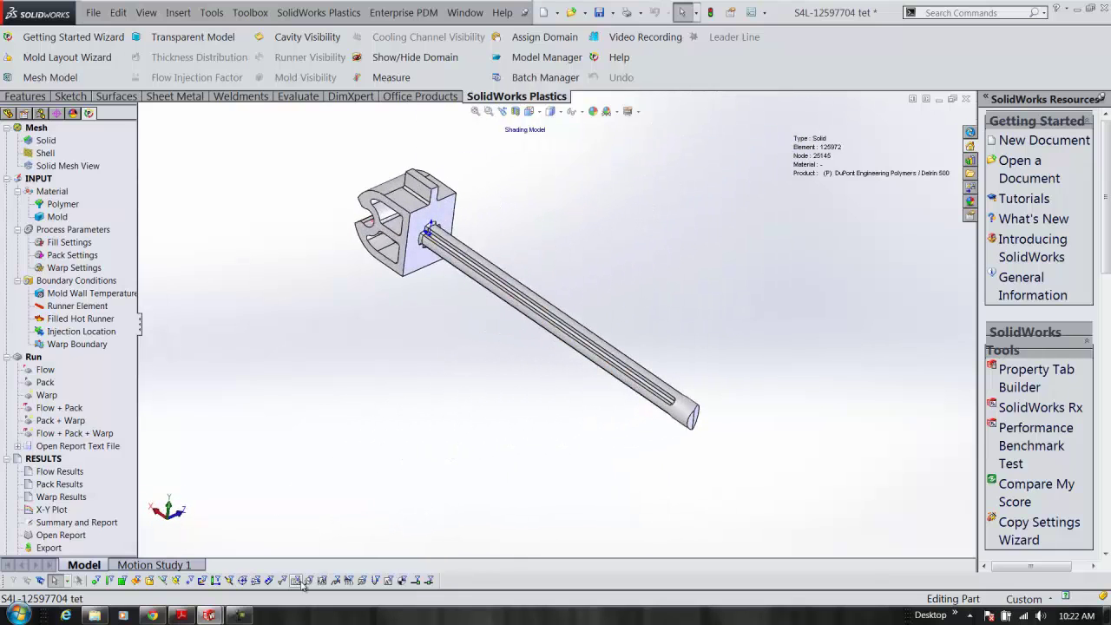
# Review the PDF drawing's Section A-A at 2:1 and the 5.870/5.860 overall length.
pyautogui.click(178, 616)
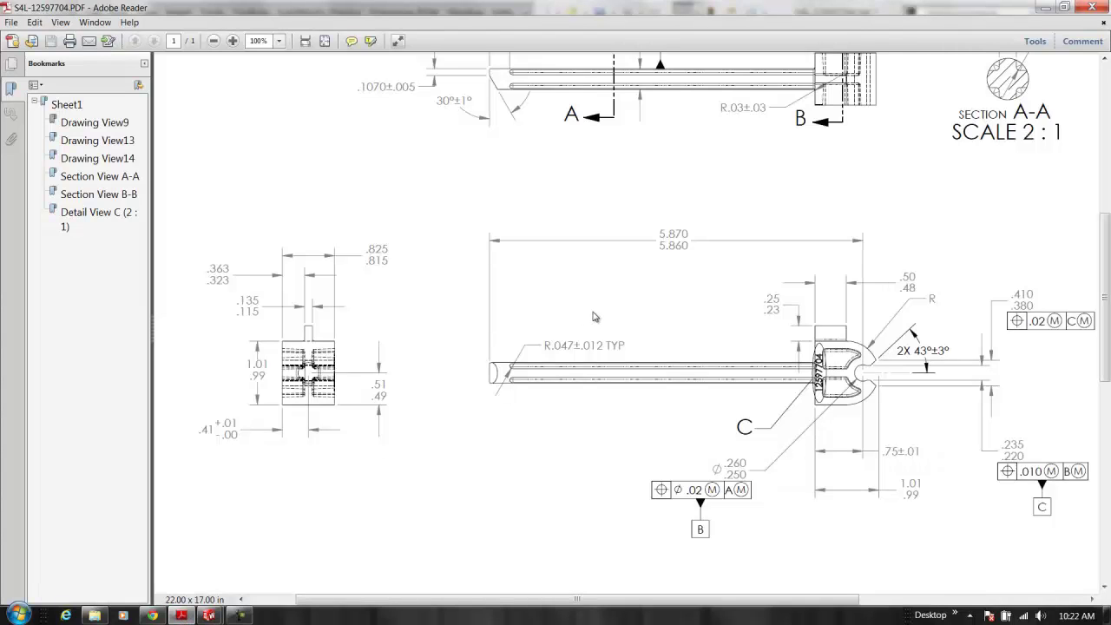
pyautogui.scroll(2, 625, 326)
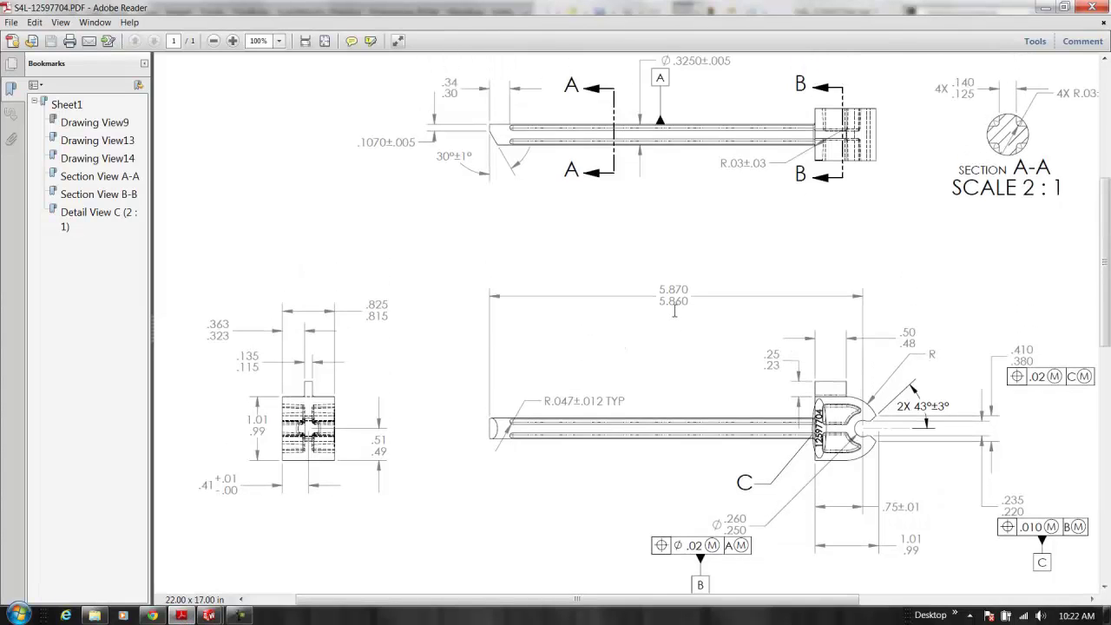
pyautogui.scroll(1, 675, 311)
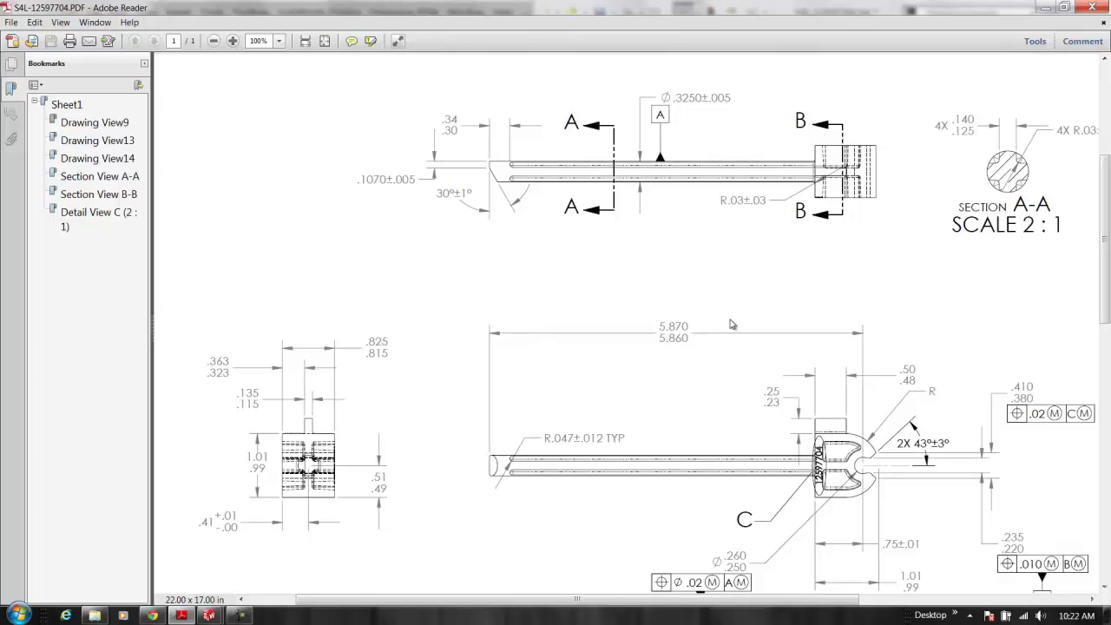
pyautogui.scroll(-1, 727, 323)
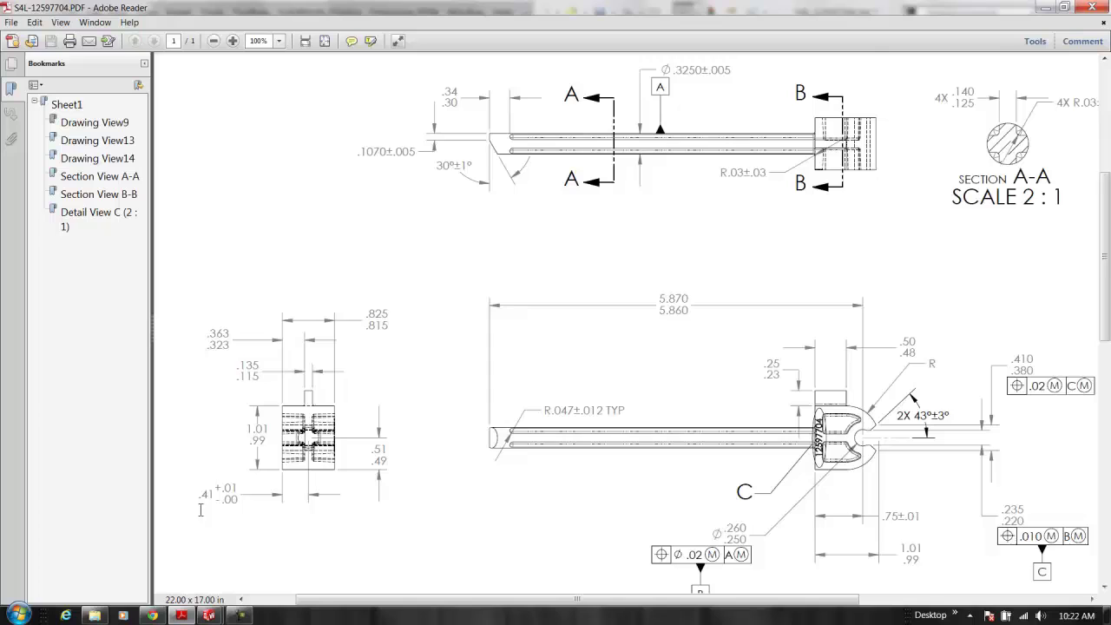
pyautogui.scroll(-2, 344, 455)
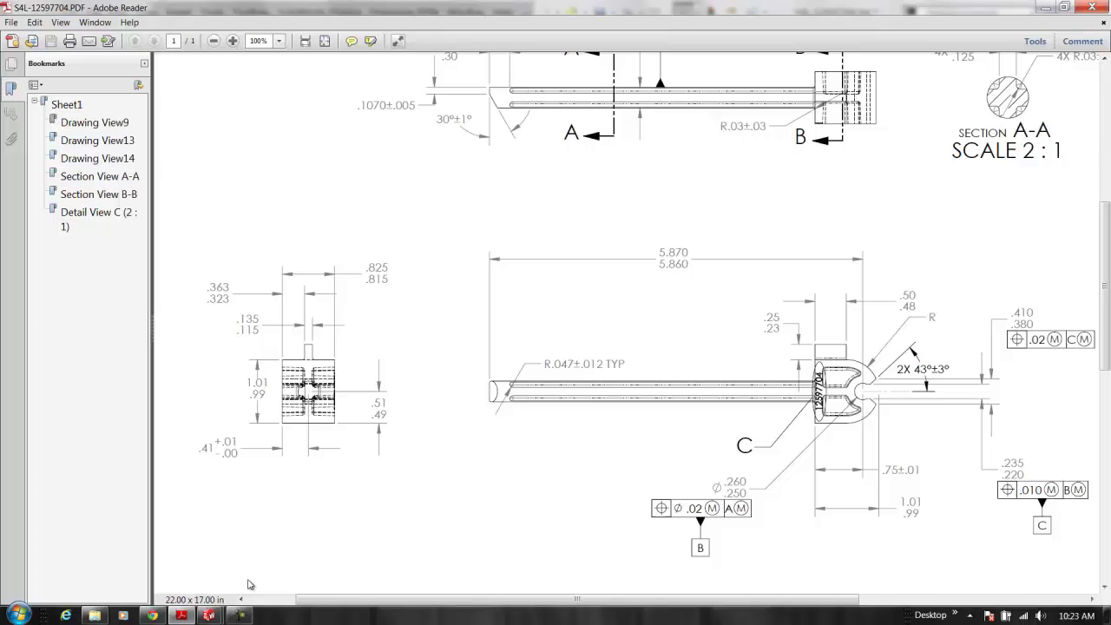
# Return to the tet study window, zoom toward the gate and fit the part.
pyautogui.click(209, 615)
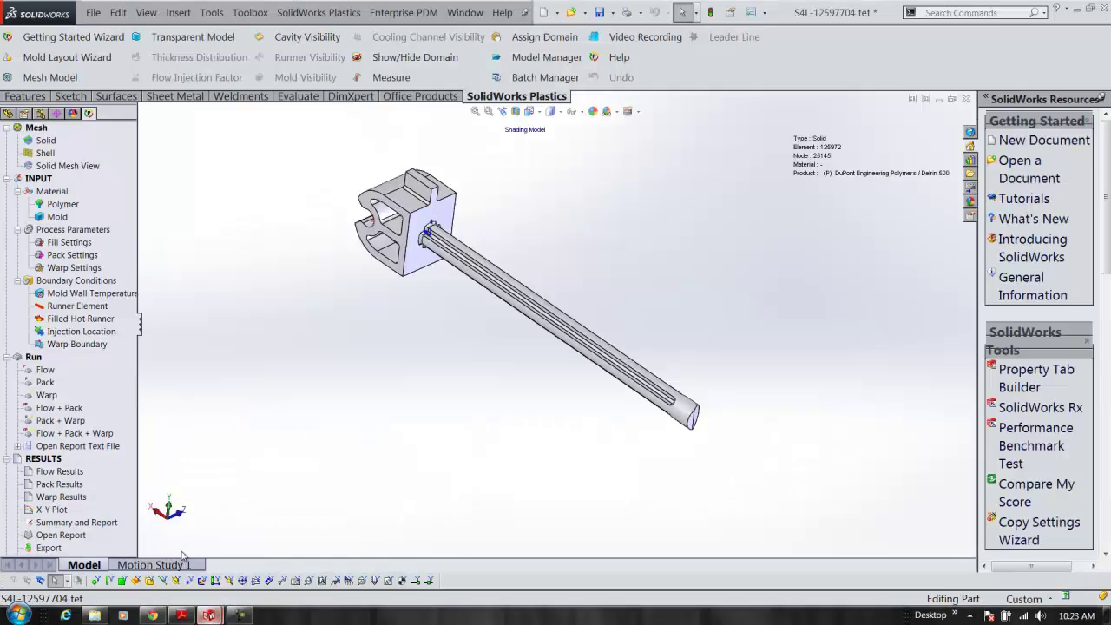
pyautogui.click(179, 558)
pyautogui.scroll(-2, 563, 211)
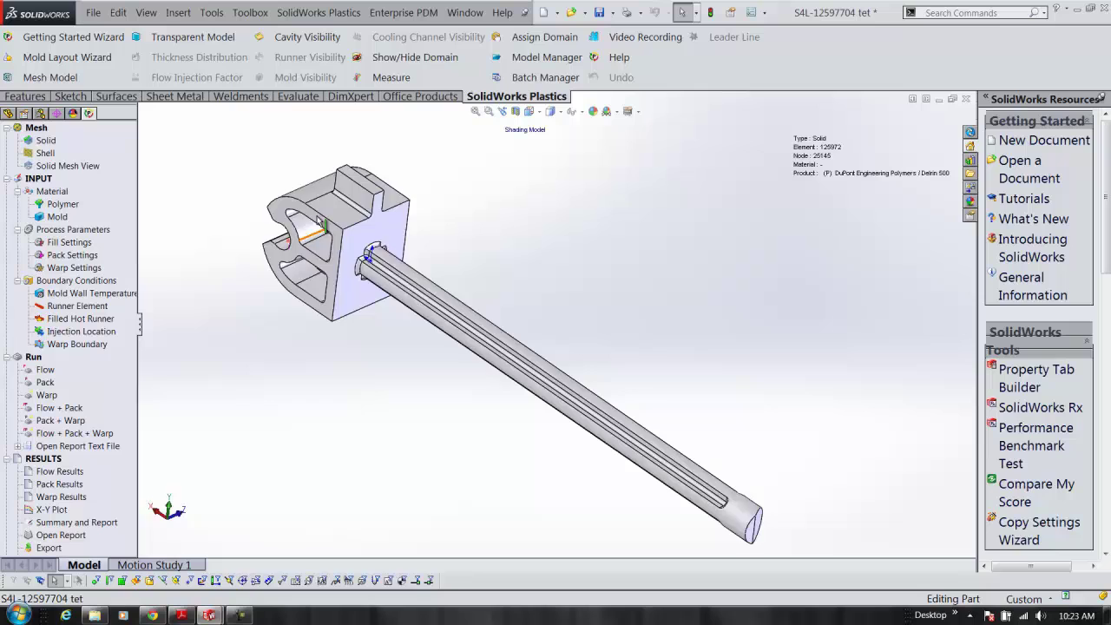
pyautogui.moveTo(386, 205); pyautogui.dragTo(323, 269, button='middle')
pyautogui.scroll(-5, 351, 315)
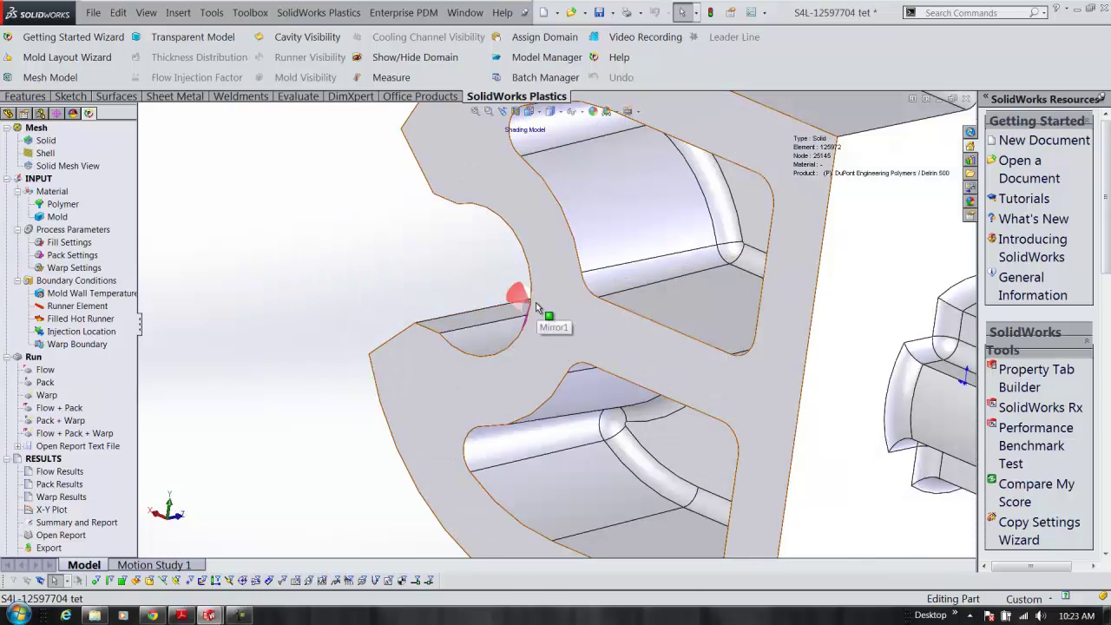
pyautogui.press('f')
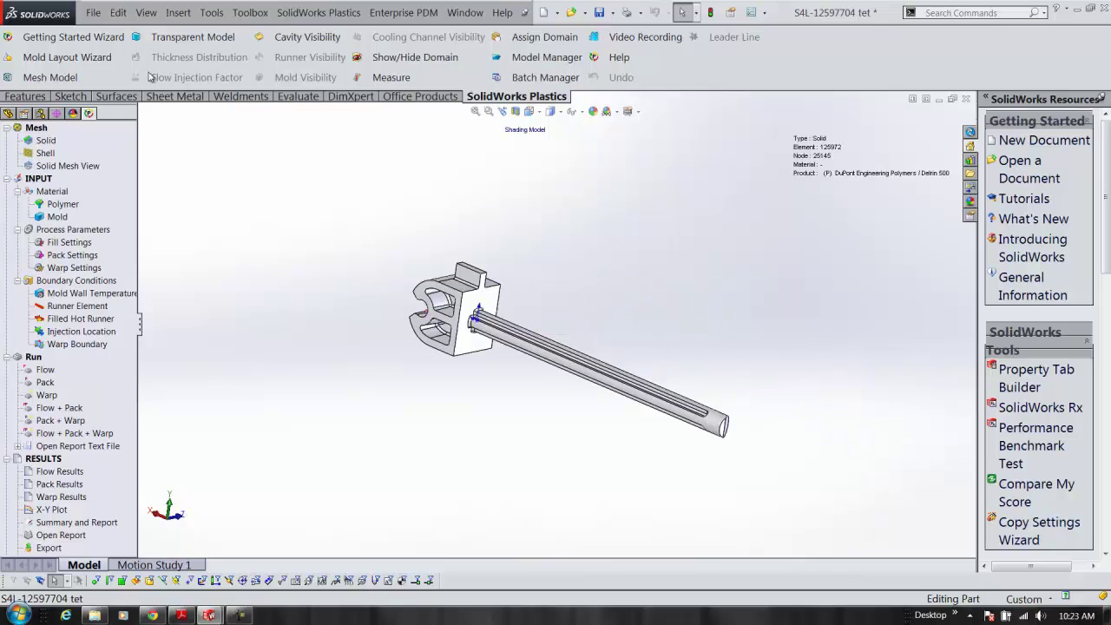
# Show the part's analysis mesh briefly, then restore the plain solid display.
pyautogui.click(337, 39)
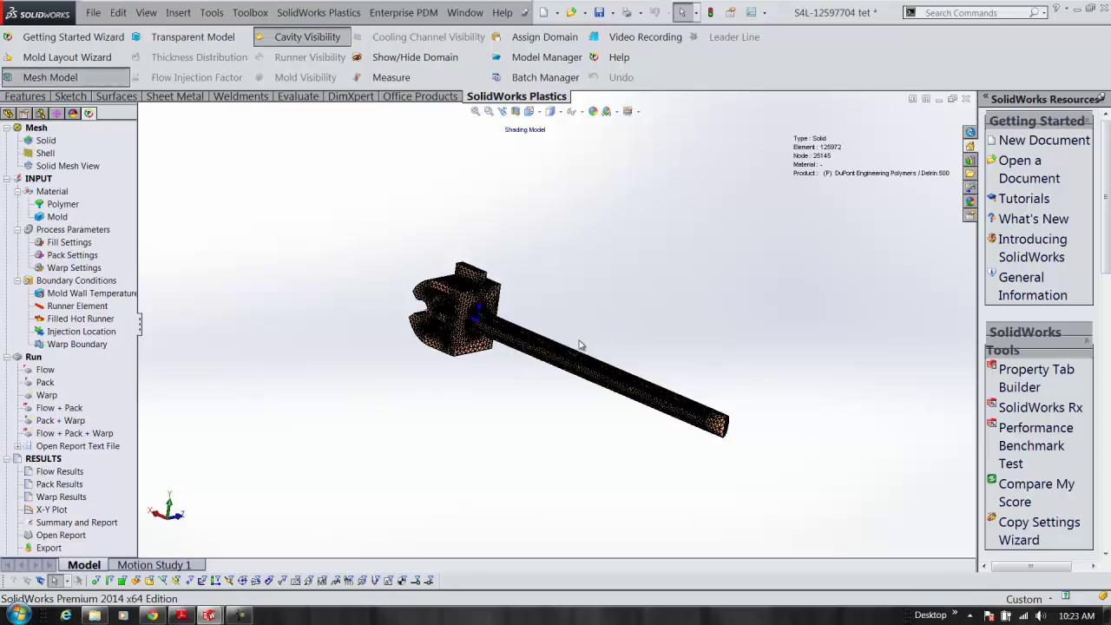
pyautogui.scroll(-5, 521, 334)
pyautogui.scroll(-2, 486, 316)
pyautogui.scroll(4, 445, 298)
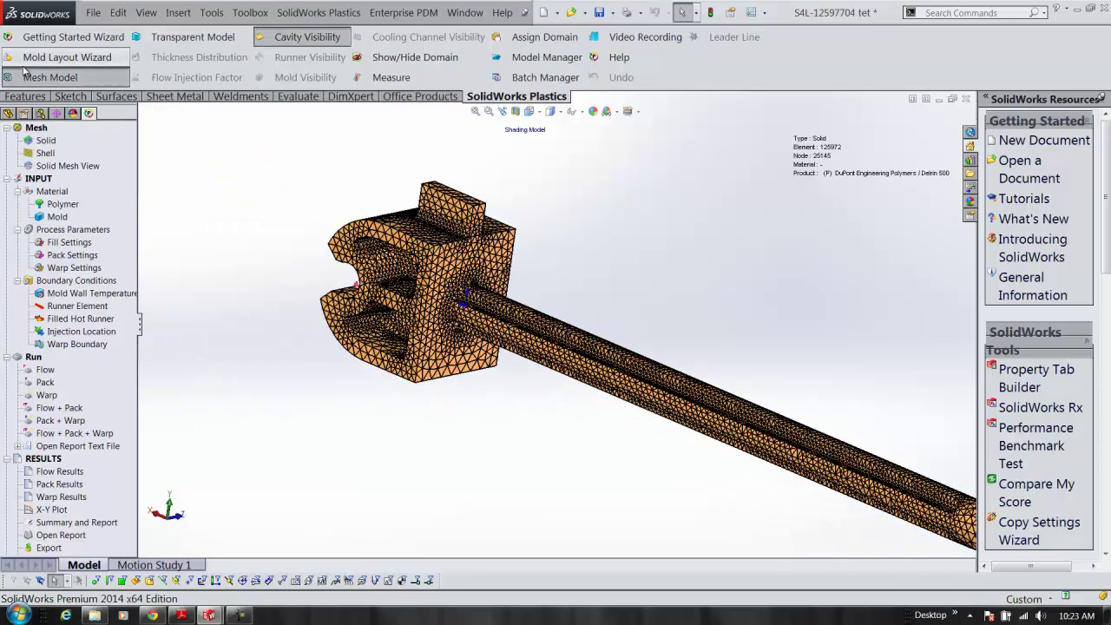
pyautogui.click(49, 77)
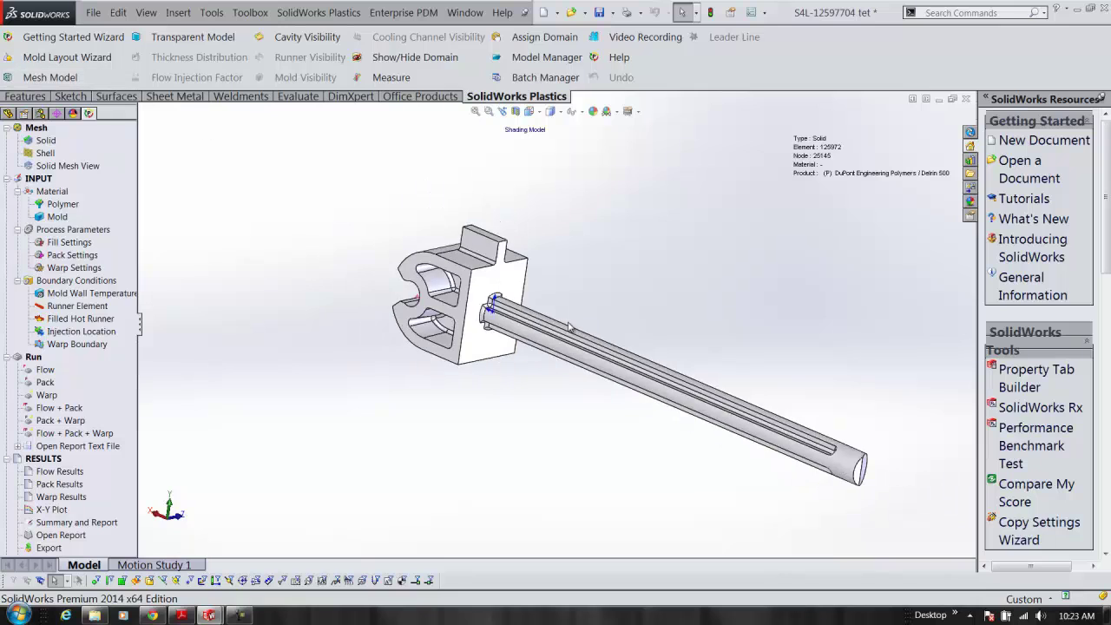
pyautogui.click(43, 206)
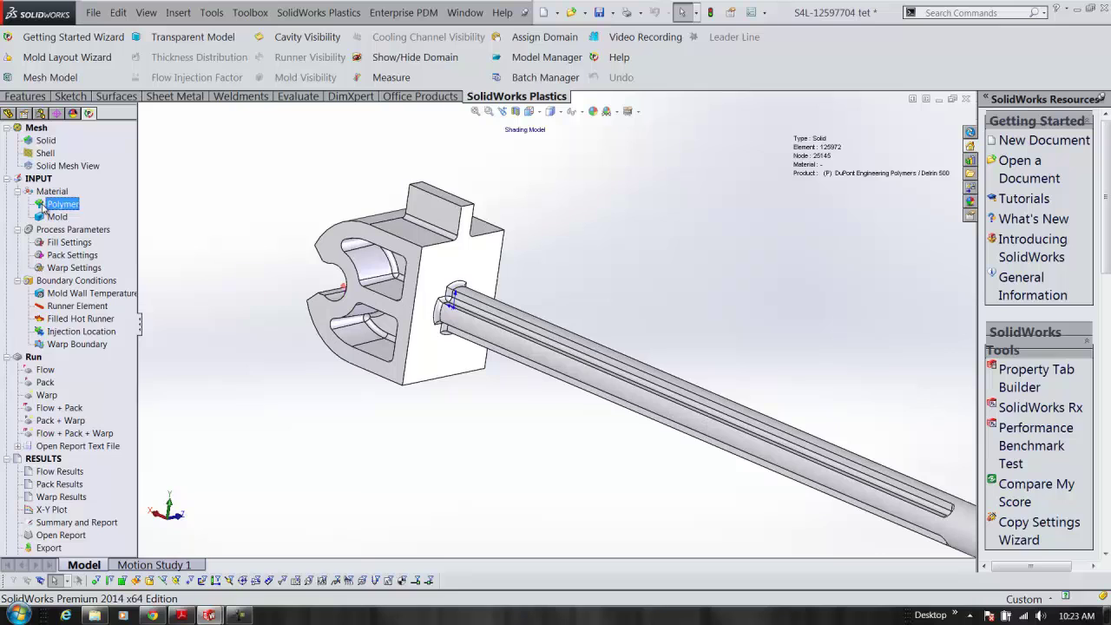
pyautogui.click(81, 332)
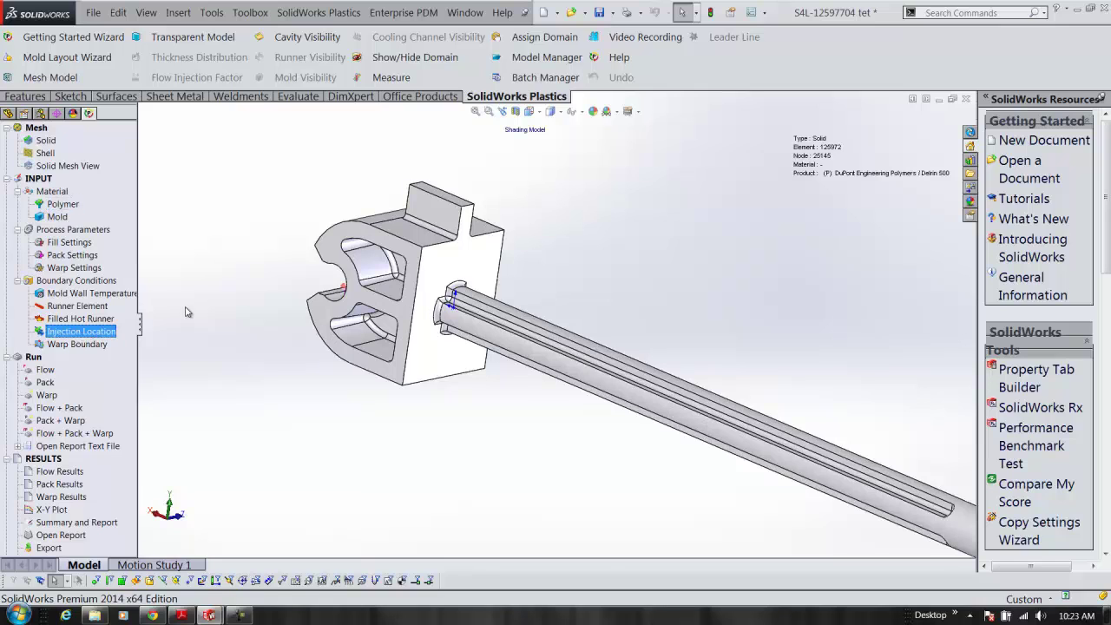
pyautogui.scroll(-6, 534, 362)
pyautogui.scroll(10, 518, 385)
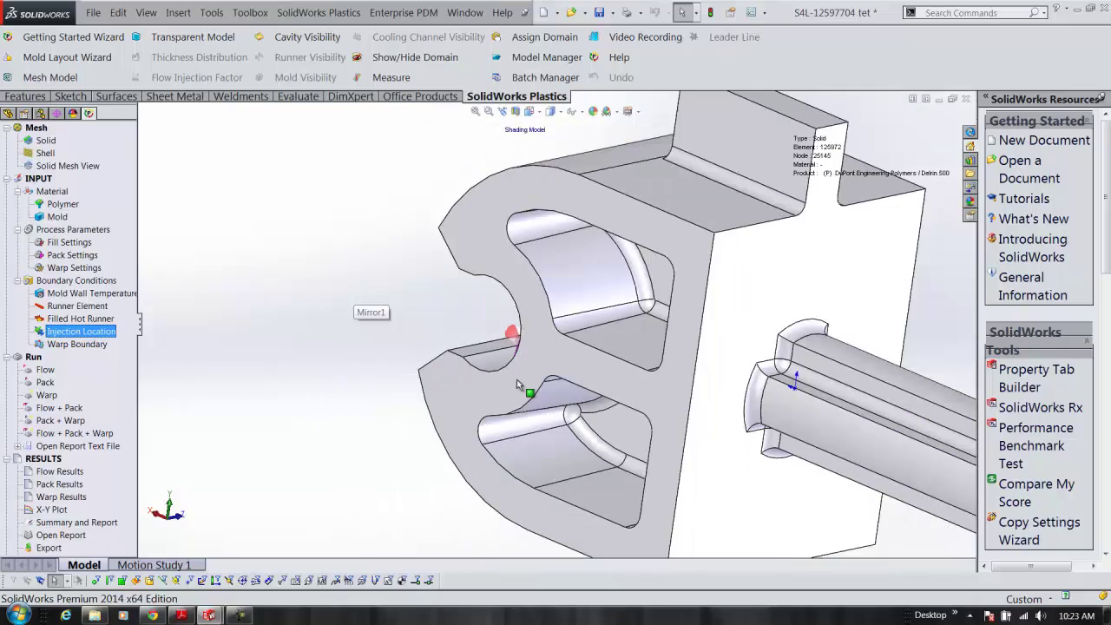
pyautogui.scroll(-4, 596, 355)
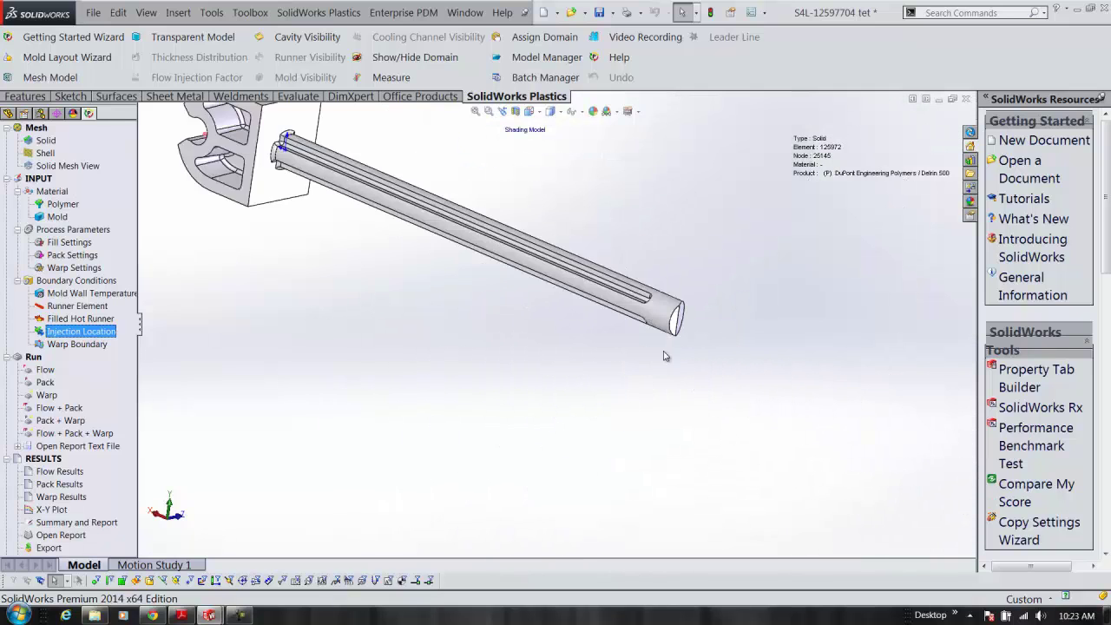
pyautogui.scroll(3, 367, 235)
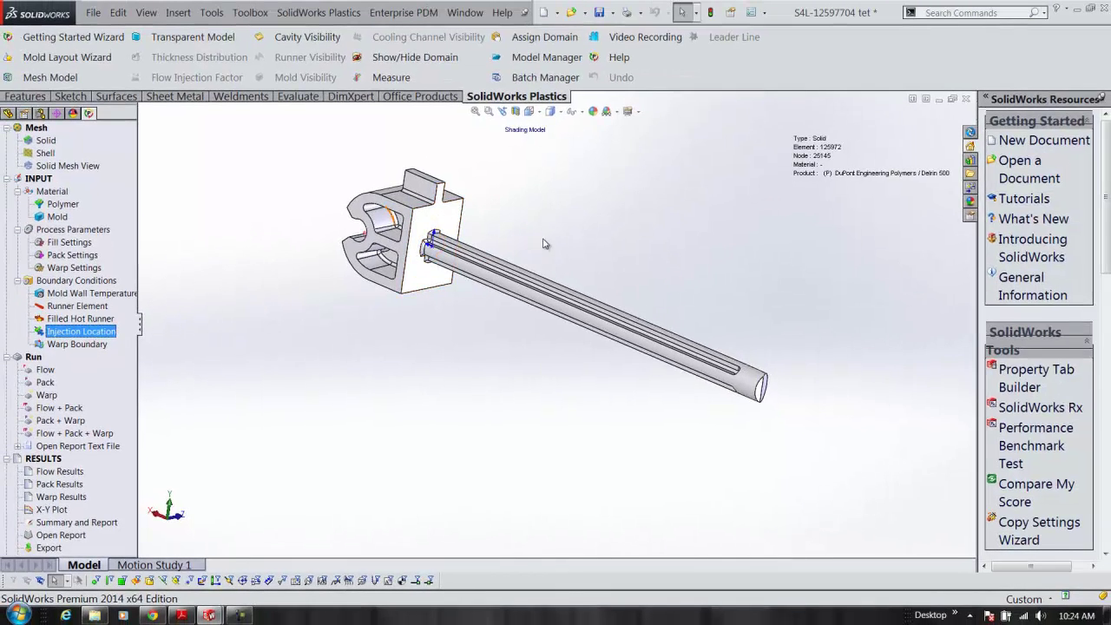
pyautogui.scroll(-2, 543, 243)
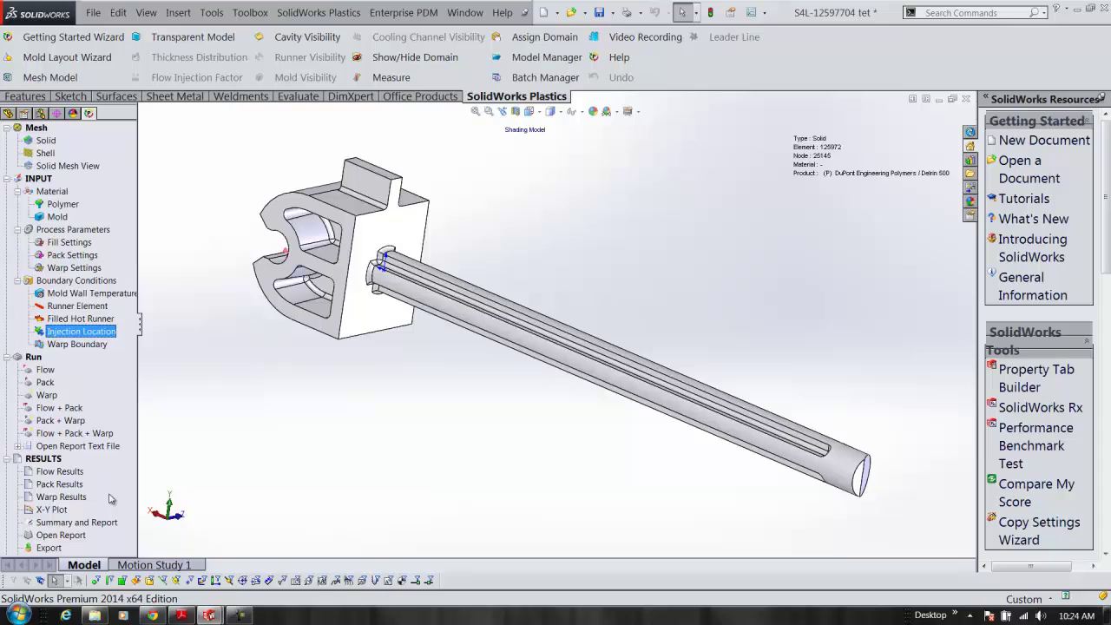
# Plot the All Effects Displacement warp result with deformed scale 39.
pyautogui.rightClick(58, 498)
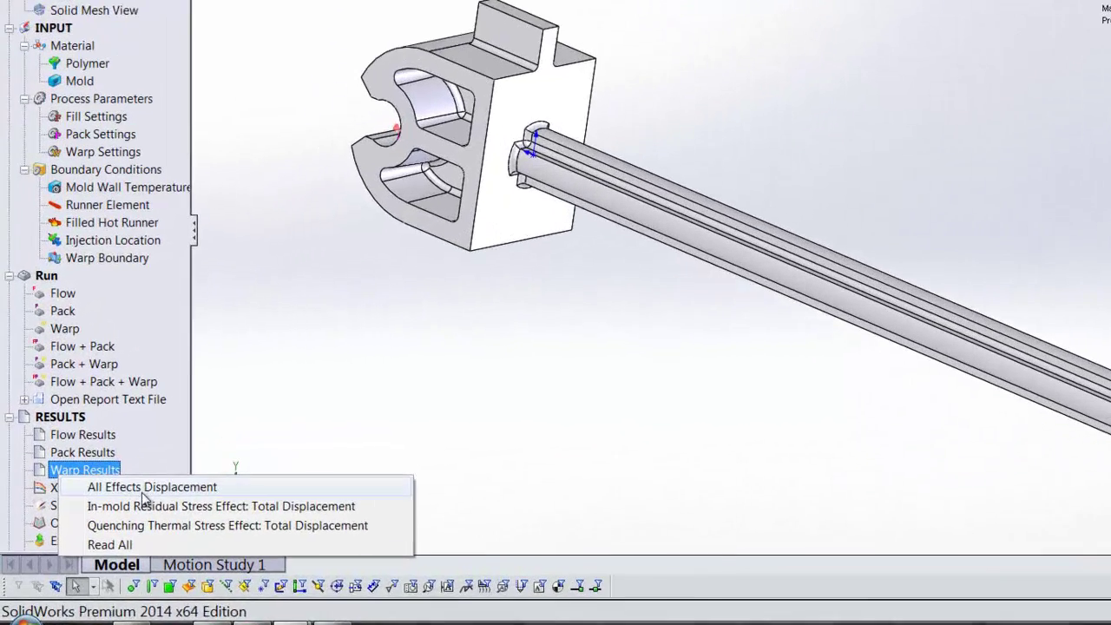
pyautogui.click(102, 510)
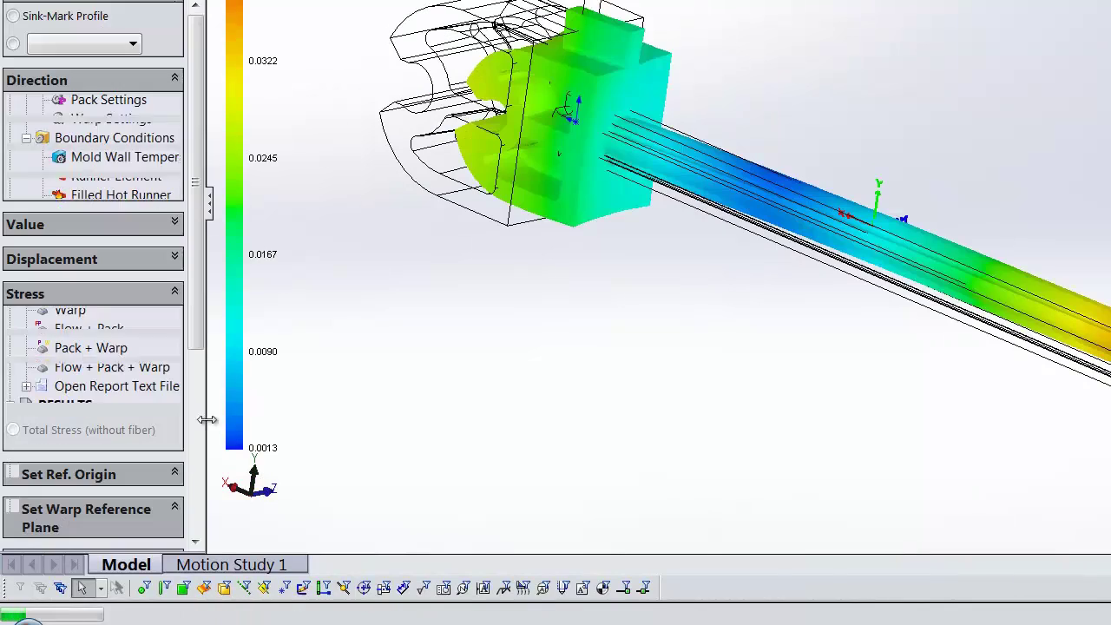
pyautogui.scroll(-3, 207, 287)
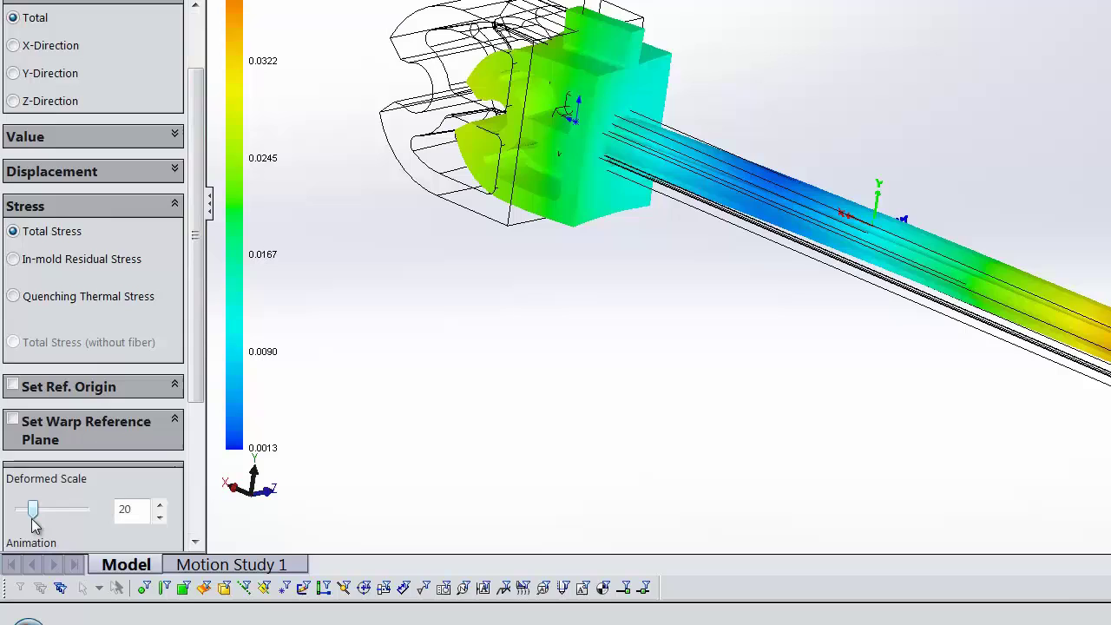
pyautogui.moveTo(39, 514); pyautogui.dragTo(45, 512)
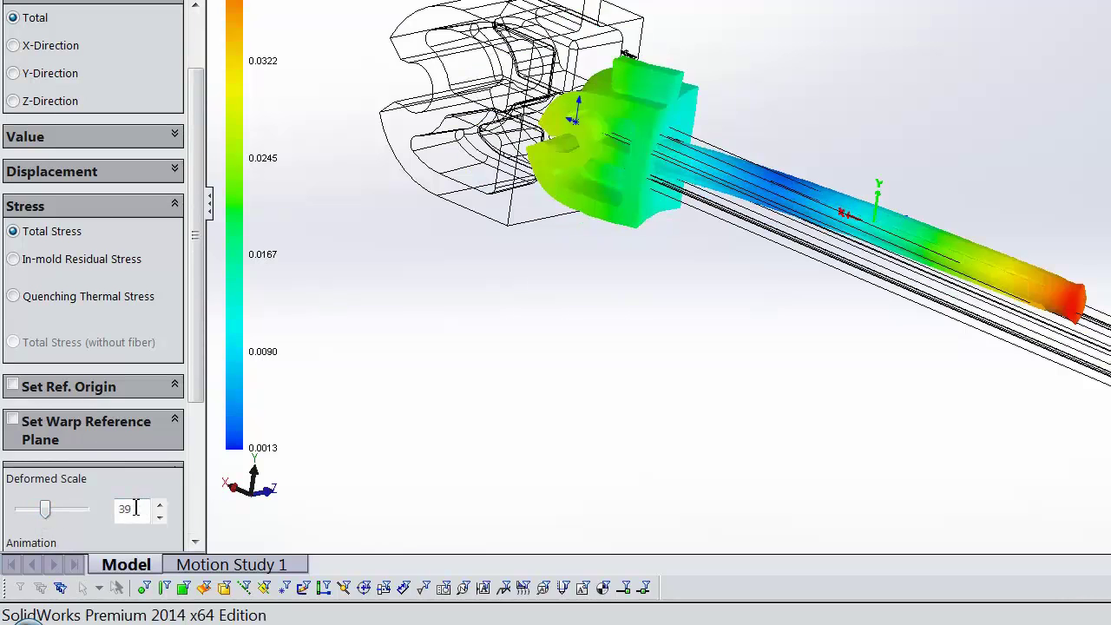
# Orbit and fit the view to inspect the exaggerated warp deformation.
pyautogui.moveTo(612, 491); pyautogui.dragTo(577, 483, button='middle')
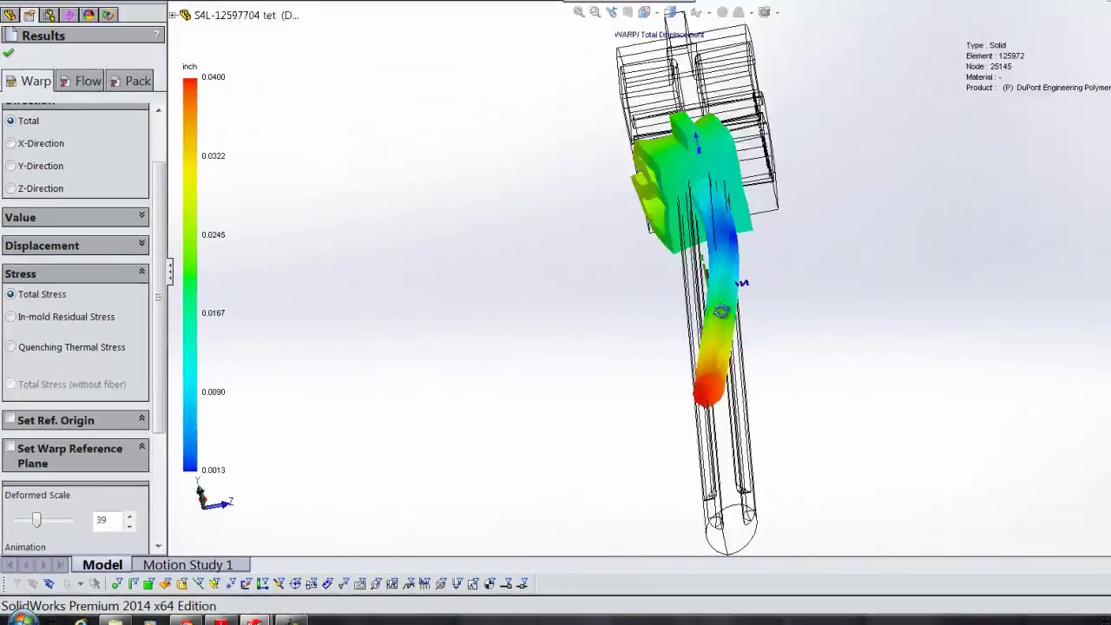
pyautogui.moveTo(906, 244); pyautogui.dragTo(826, 275, button='middle')
pyautogui.scroll(-5, 583, 170)
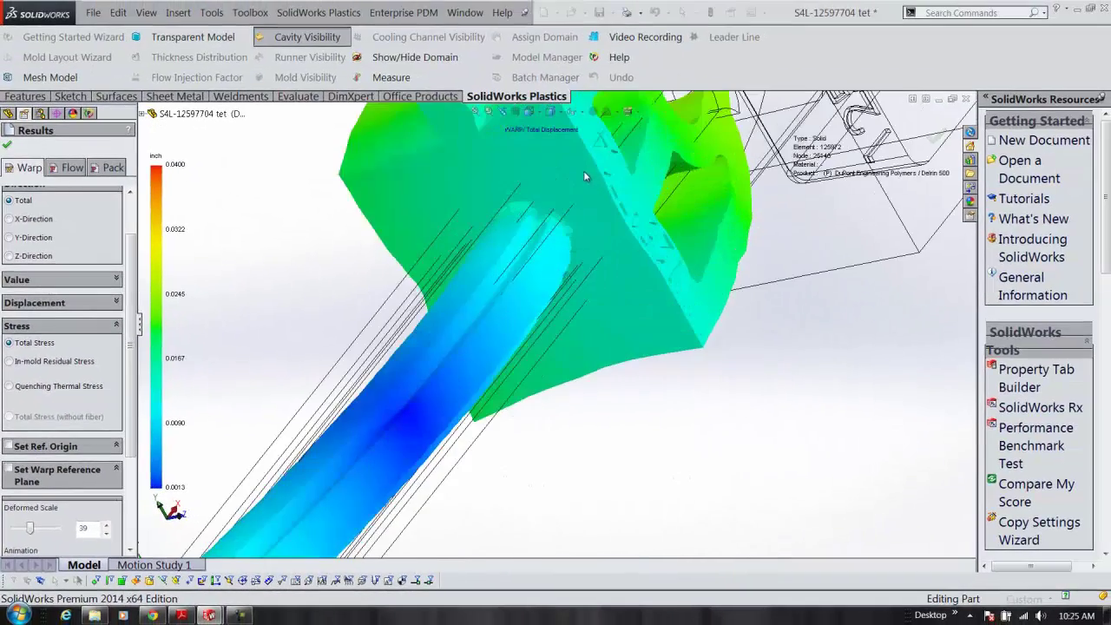
pyautogui.hotkey('ctrl', '7')
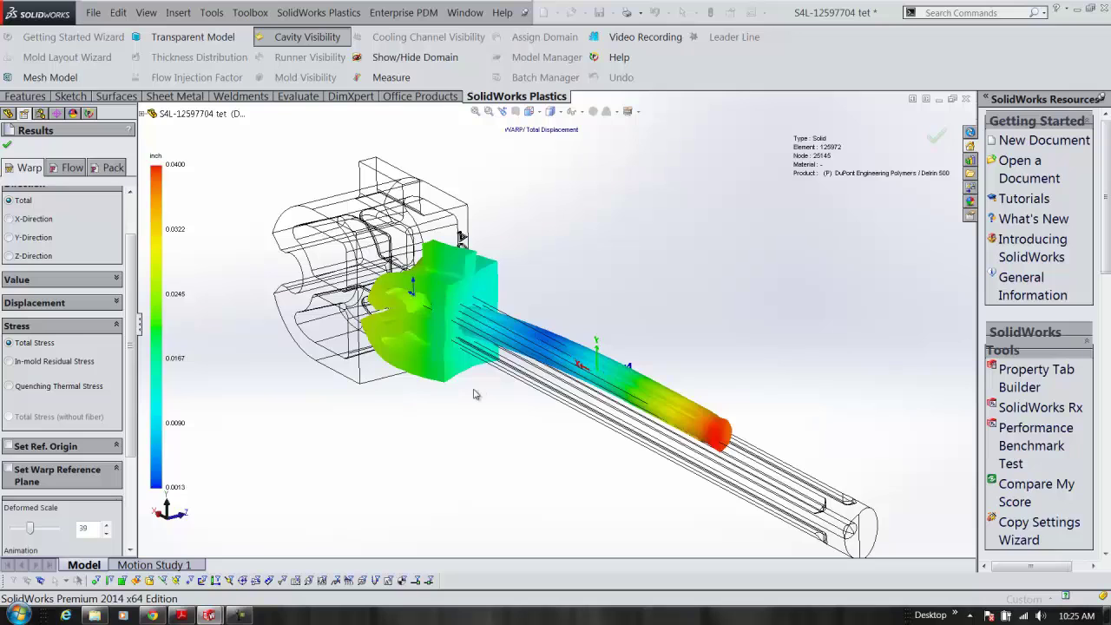
pyautogui.moveTo(478, 392); pyautogui.dragTo(459, 404, button='middle')
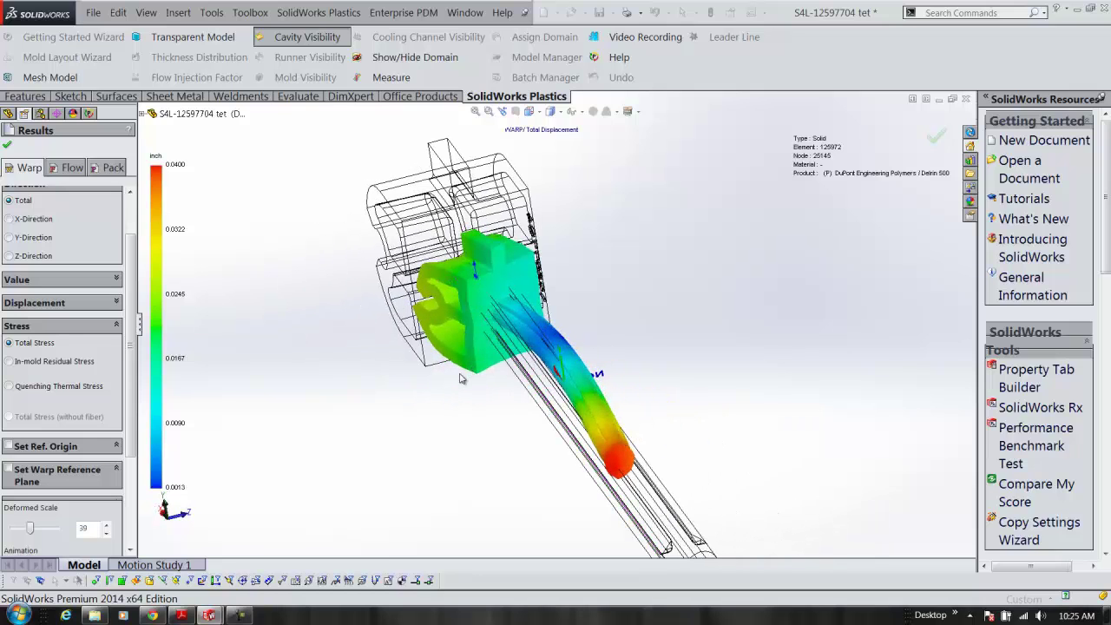
pyautogui.press('f')
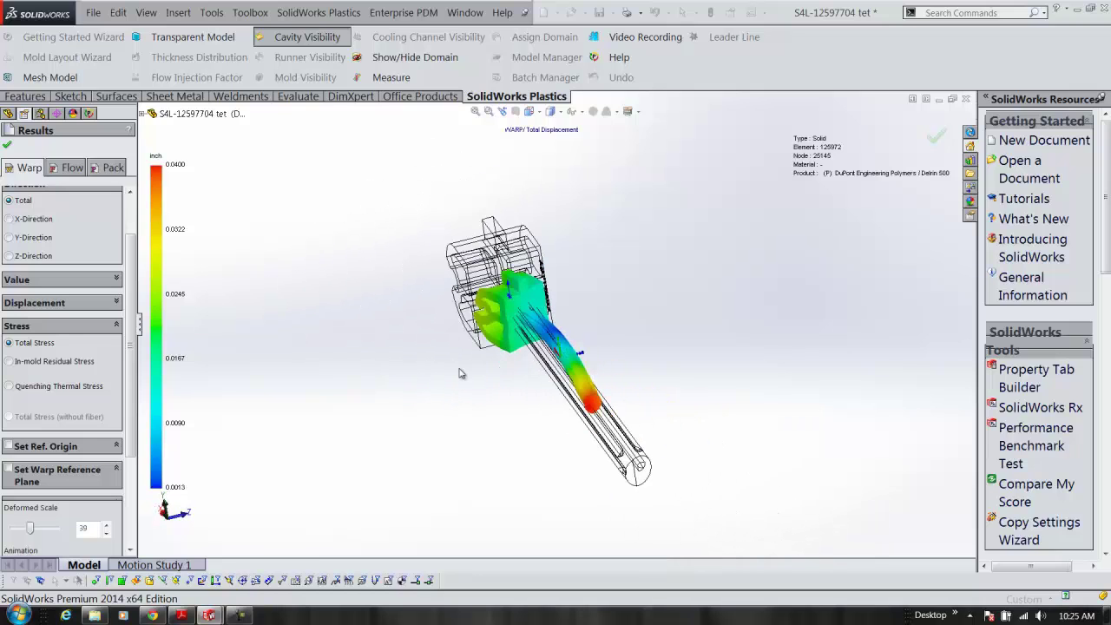
# Check the PDF drawing tolerances, then return to the warp plot.
pyautogui.click(178, 617)
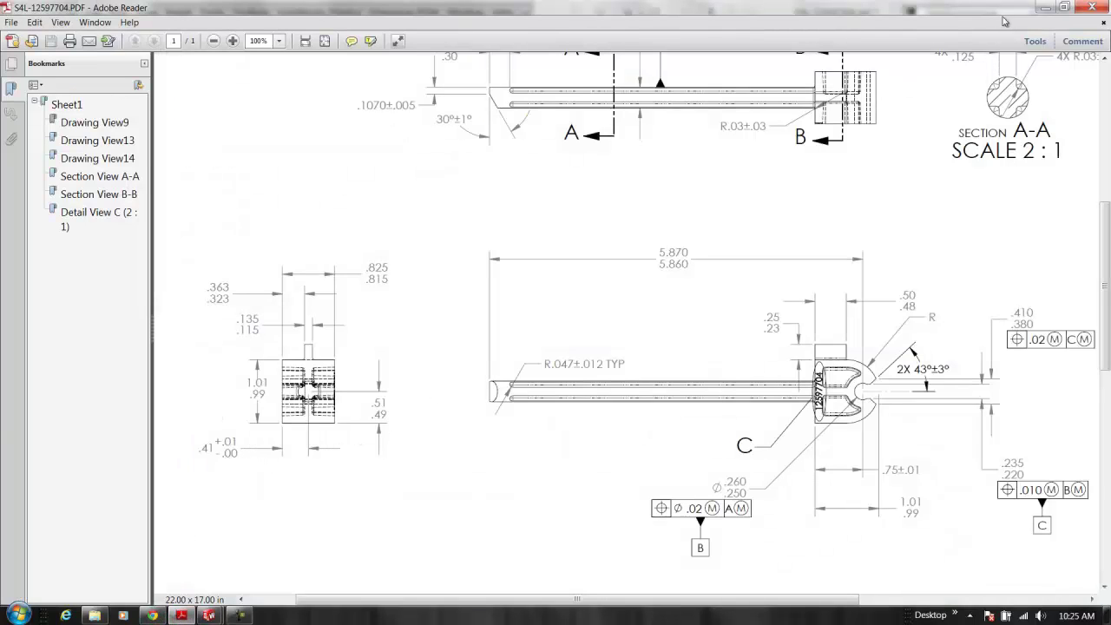
pyautogui.click(1045, 7)
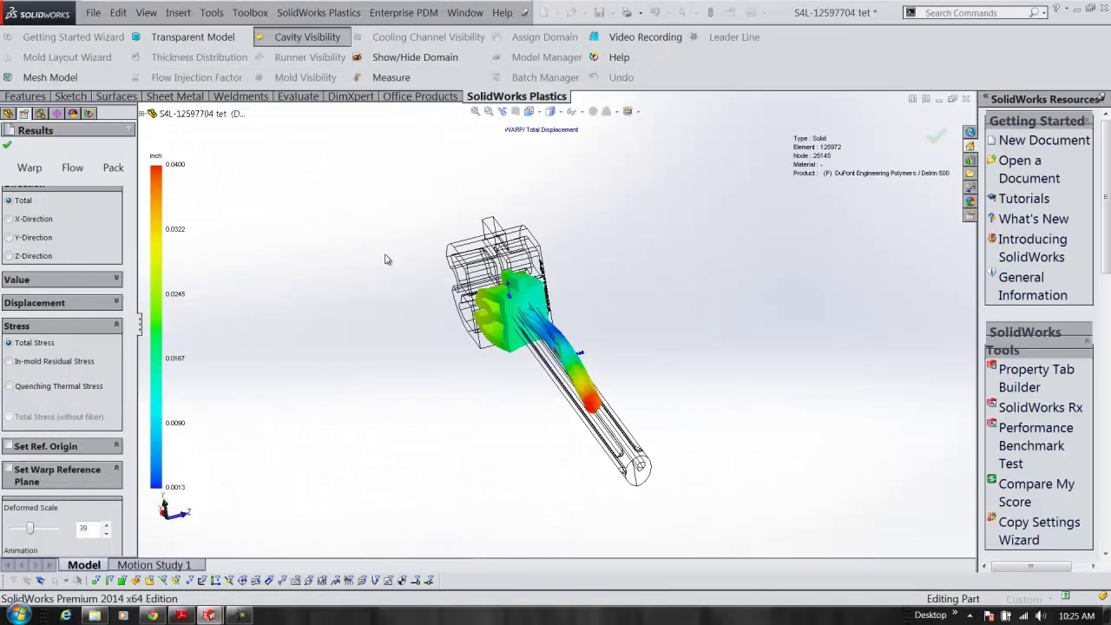
pyautogui.scroll(-2, 180, 173)
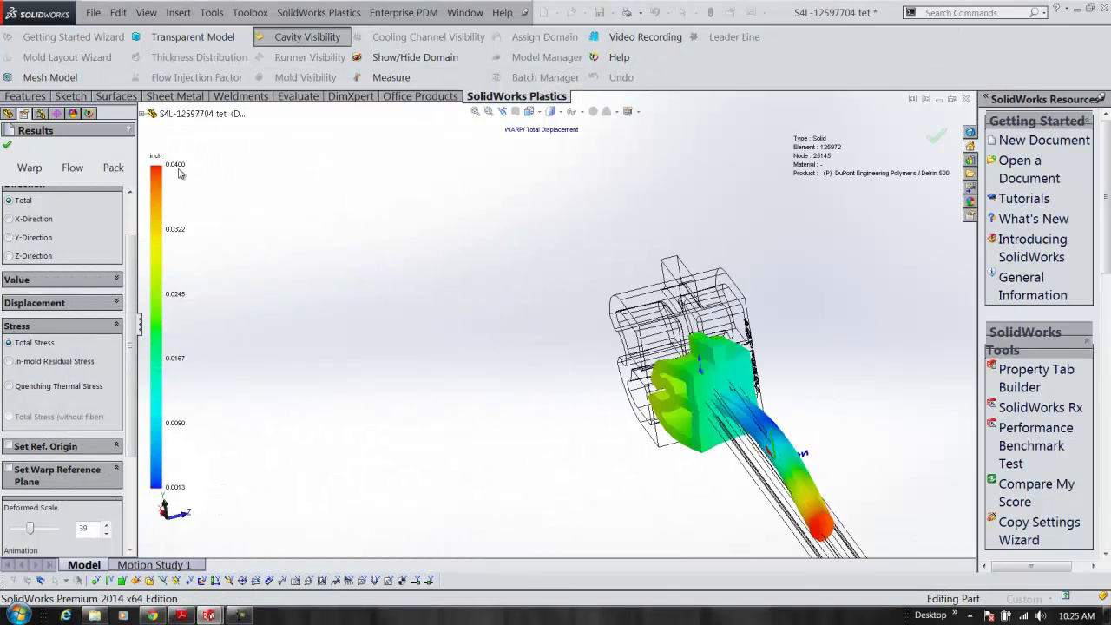
pyautogui.scroll(-1, 180, 173)
pyautogui.moveTo(836, 437); pyautogui.dragTo(642, 401, button='middle')
pyautogui.scroll(2, 694, 430)
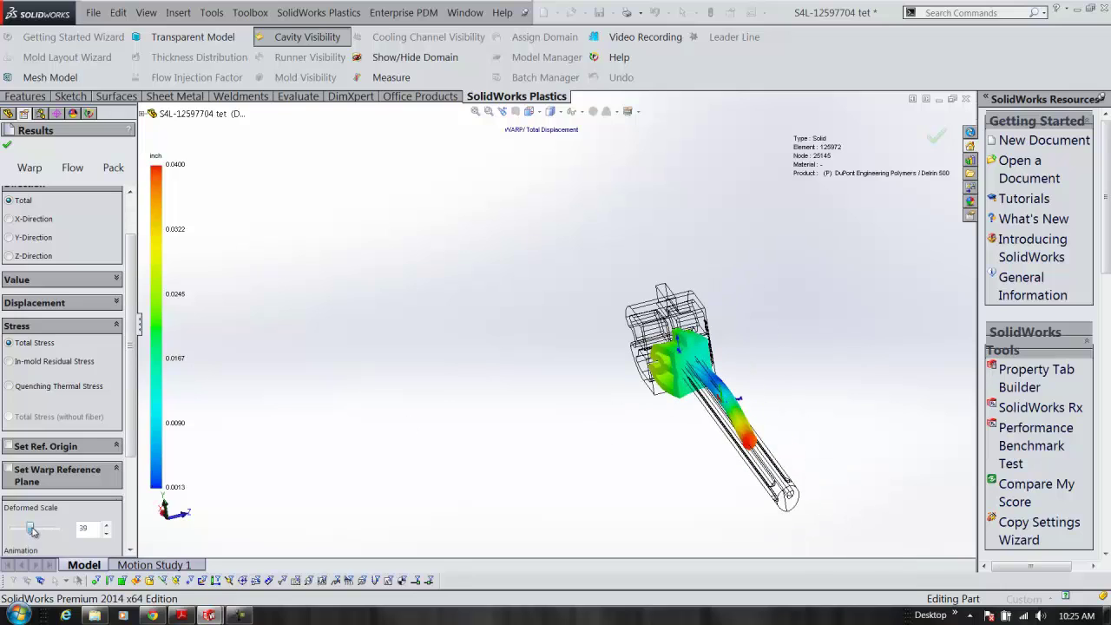
# Reset the deformed scale to 0 and orbit the part to inspect the warp.
pyautogui.moveTo(31, 528); pyautogui.dragTo(13, 528)
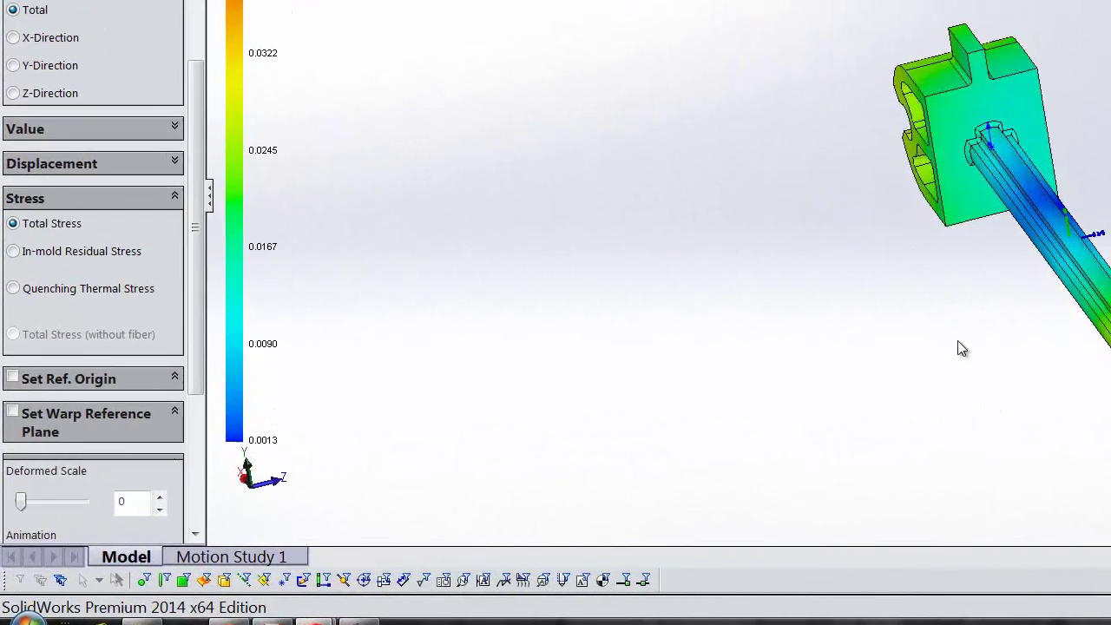
pyautogui.moveTo(959, 341); pyautogui.dragTo(1016, 285, button='middle')
pyautogui.moveTo(954, 251); pyautogui.dragTo(941, 209, button='middle')
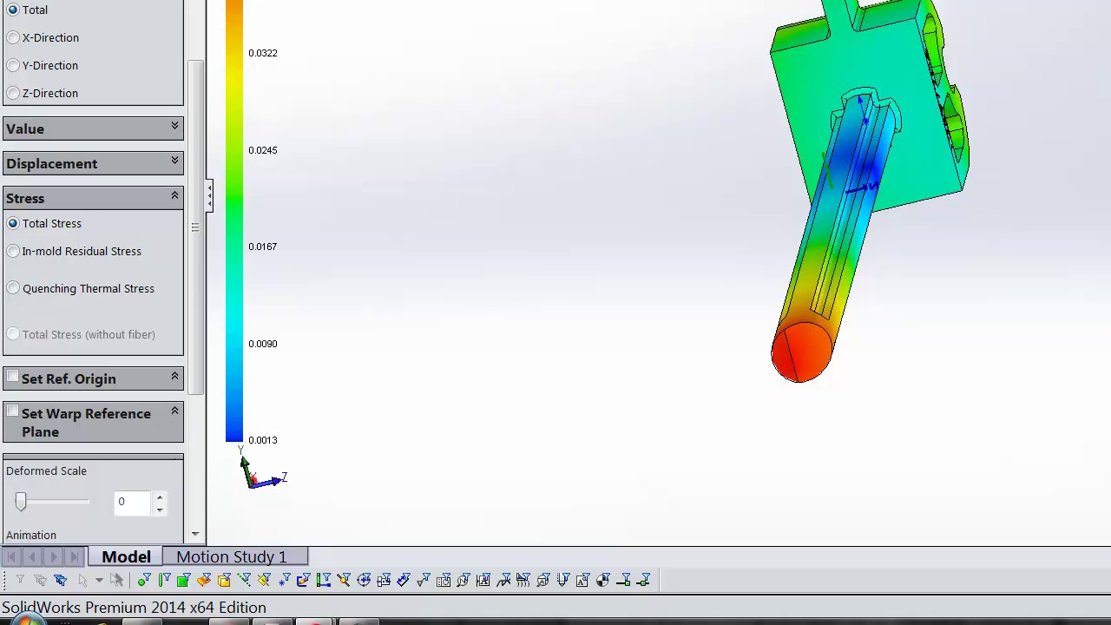
pyautogui.moveTo(392, 99); pyautogui.dragTo(416, 97, button='middle')
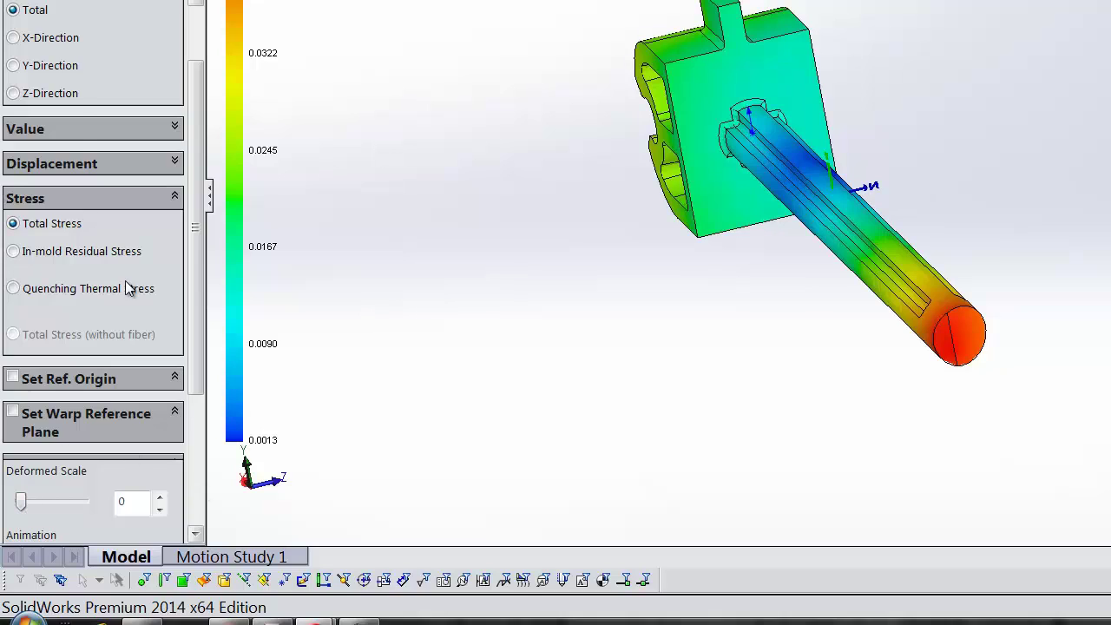
# Switch the warp plot to Z-Direction displacement and orbit the part.
pyautogui.click(13, 94)
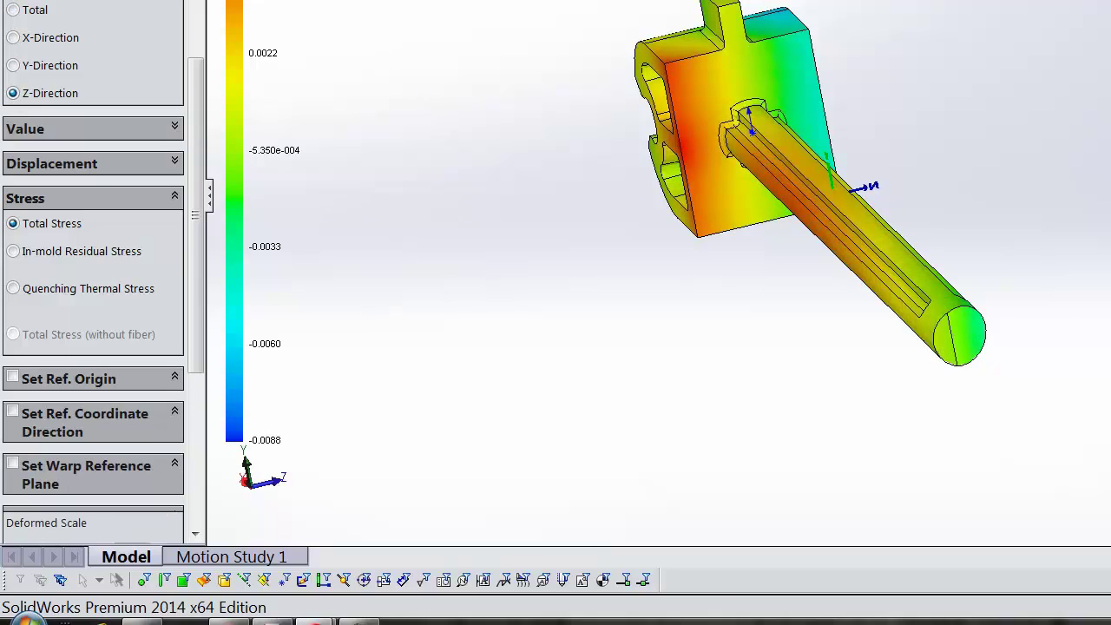
pyautogui.moveTo(330, 105); pyautogui.dragTo(318, 124, button='middle')
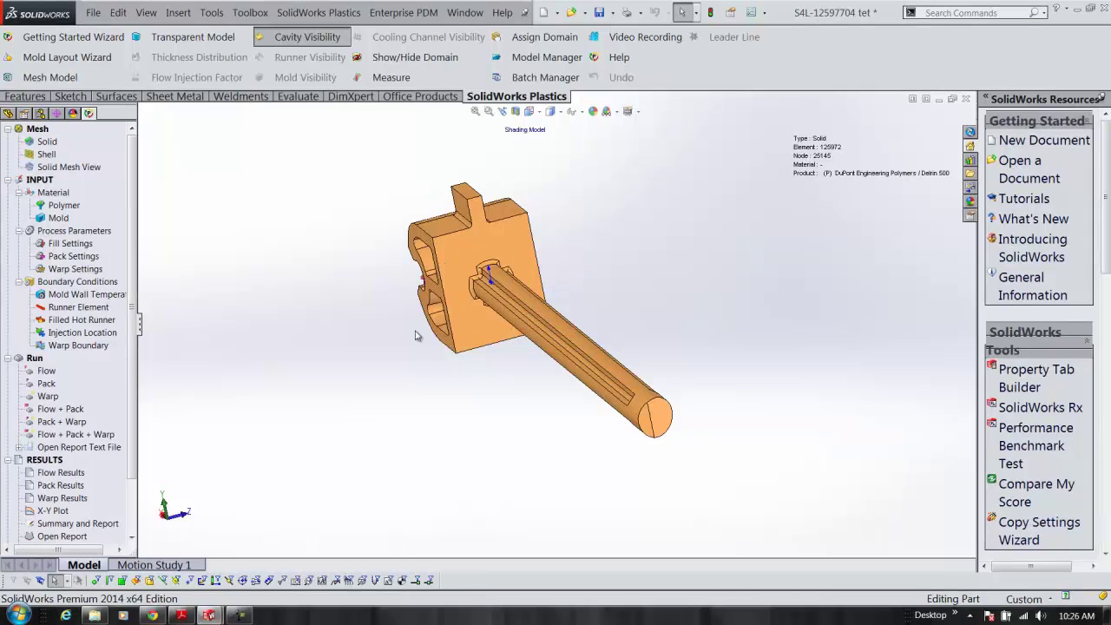
# Switch to the S4L-12597704 gate opposite document and zoom in on its head.
pyautogui.moveTo(521, 265); pyautogui.dragTo(486, 260, button='middle')
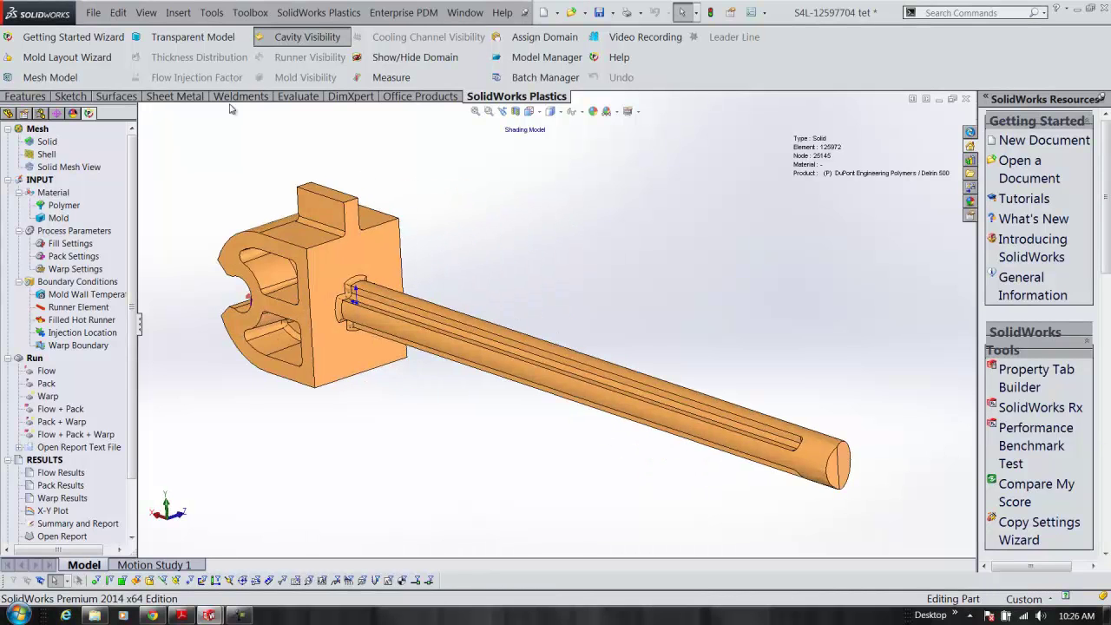
pyautogui.click(462, 13)
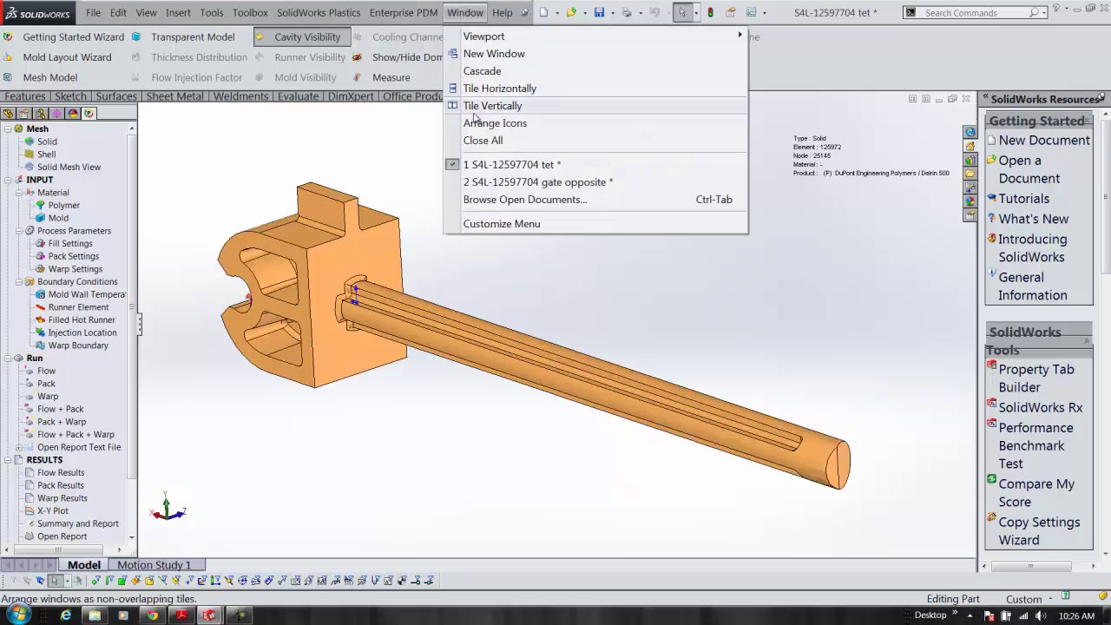
pyautogui.click(552, 184)
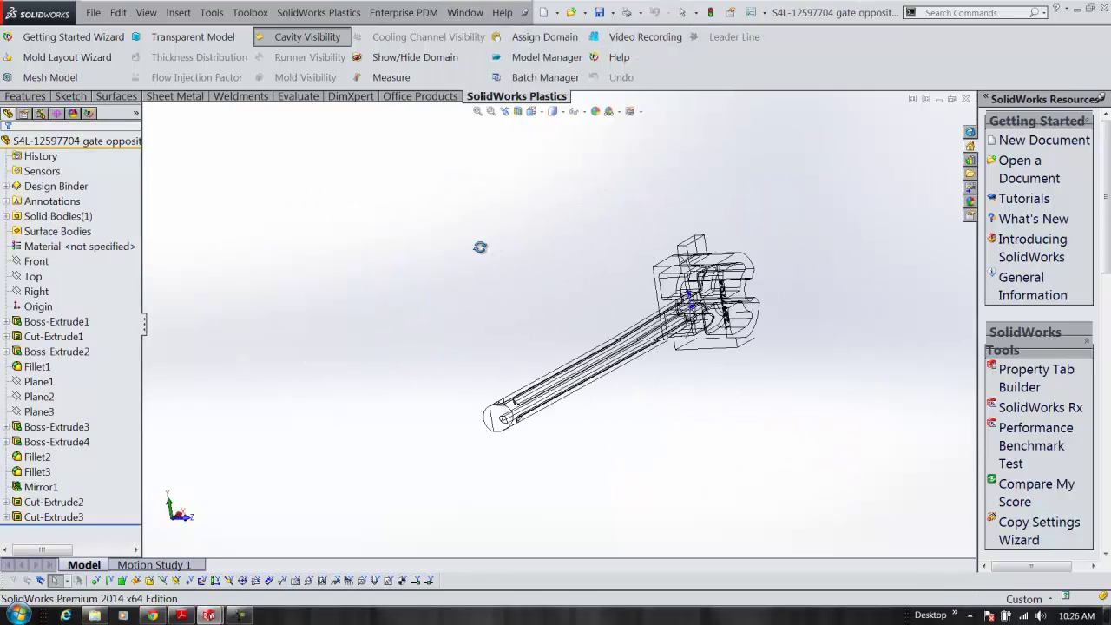
pyautogui.moveTo(480, 247); pyautogui.dragTo(490, 330, button='middle')
pyautogui.scroll(-5, 496, 360)
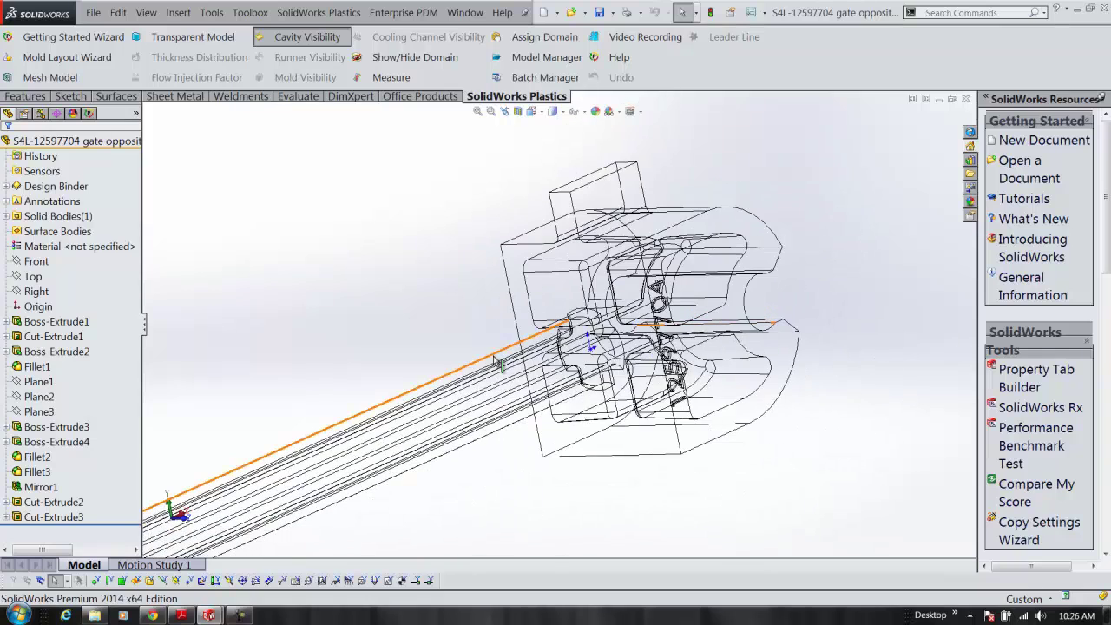
# Plot All Effects Displacement for the gate opposite part (3.129e-004 to 0.0454 inch).
pyautogui.click(89, 113)
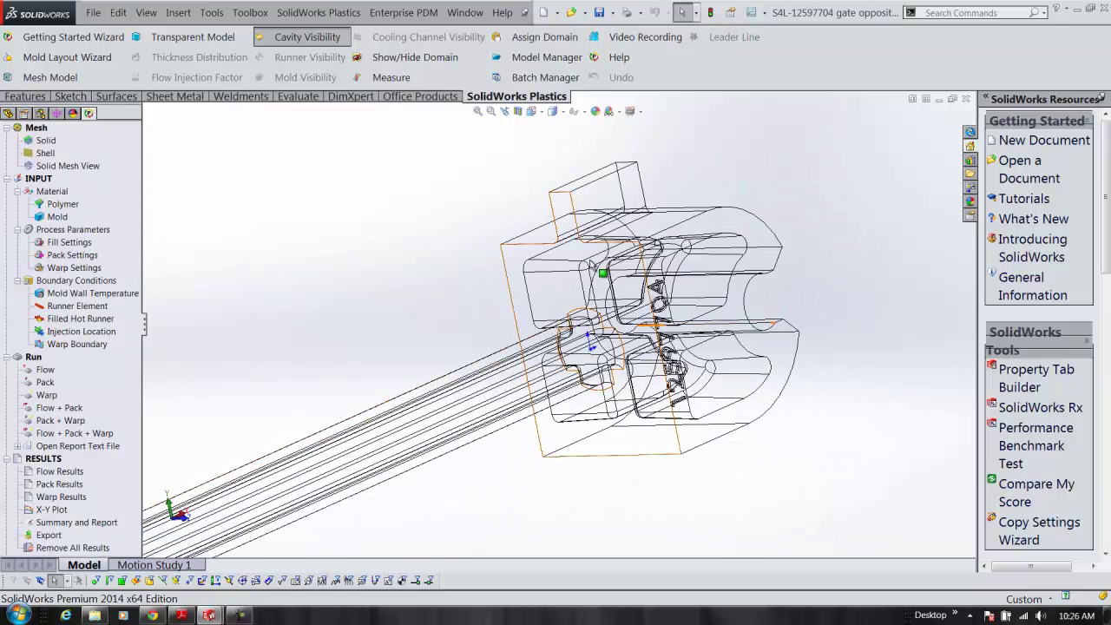
pyautogui.scroll(-5, 676, 275)
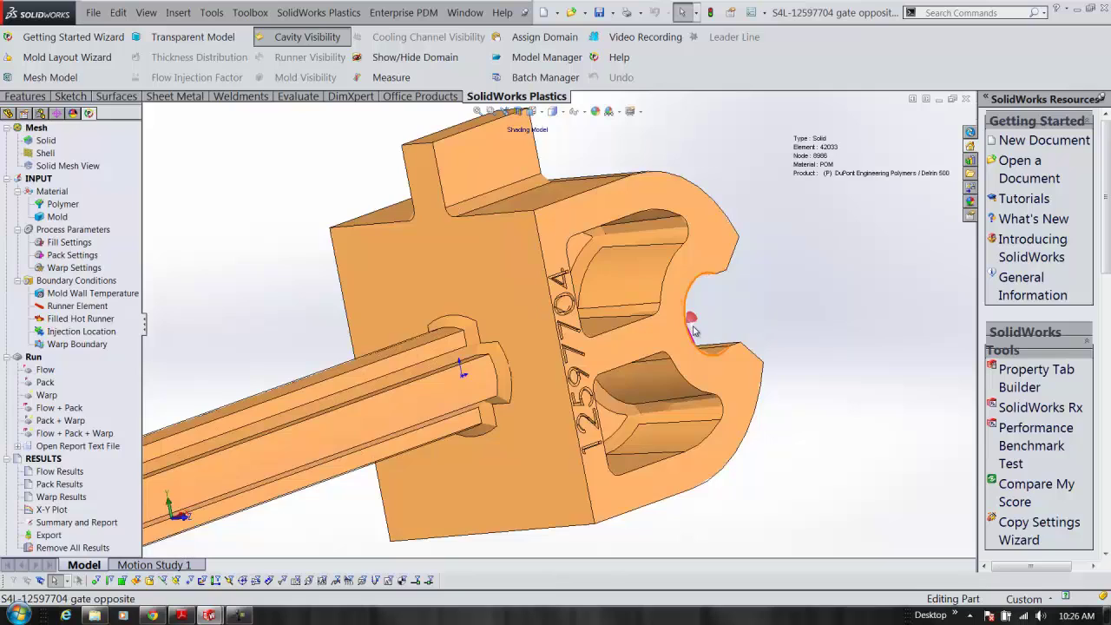
pyautogui.scroll(8, 604, 342)
pyautogui.moveTo(603, 342); pyautogui.dragTo(563, 377, button='middle')
pyautogui.scroll(-3, 563, 377)
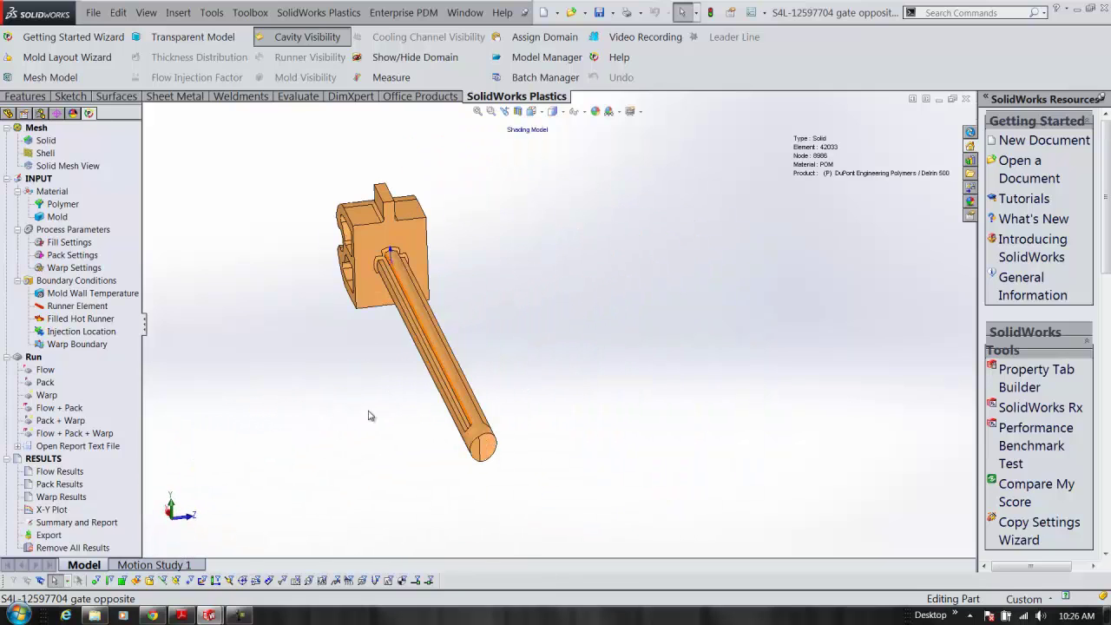
pyautogui.rightClick(63, 498)
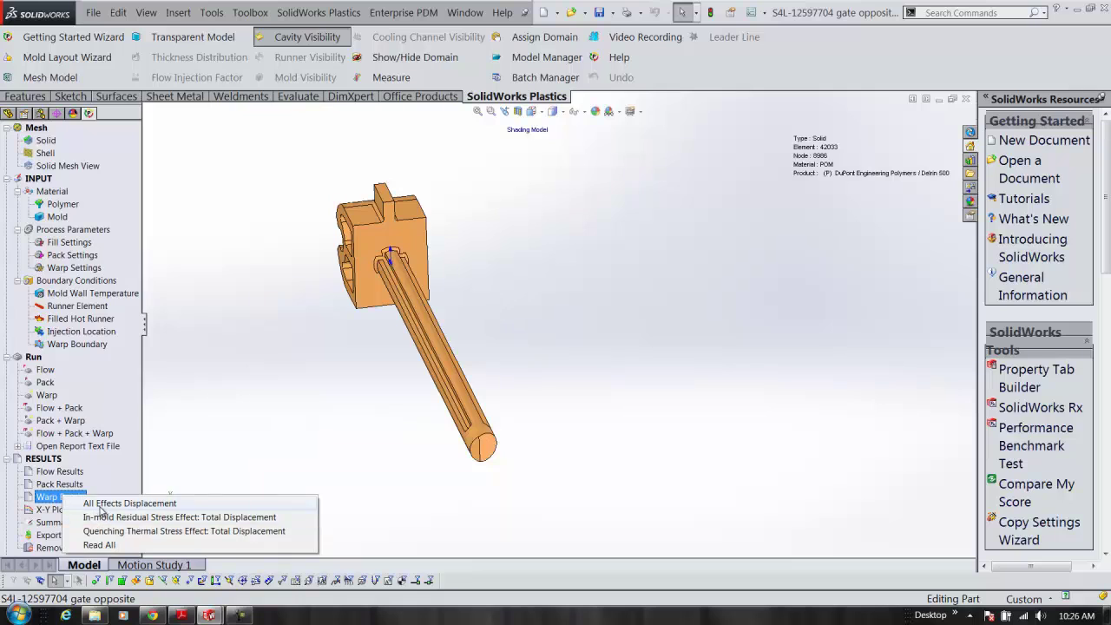
pyautogui.click(101, 506)
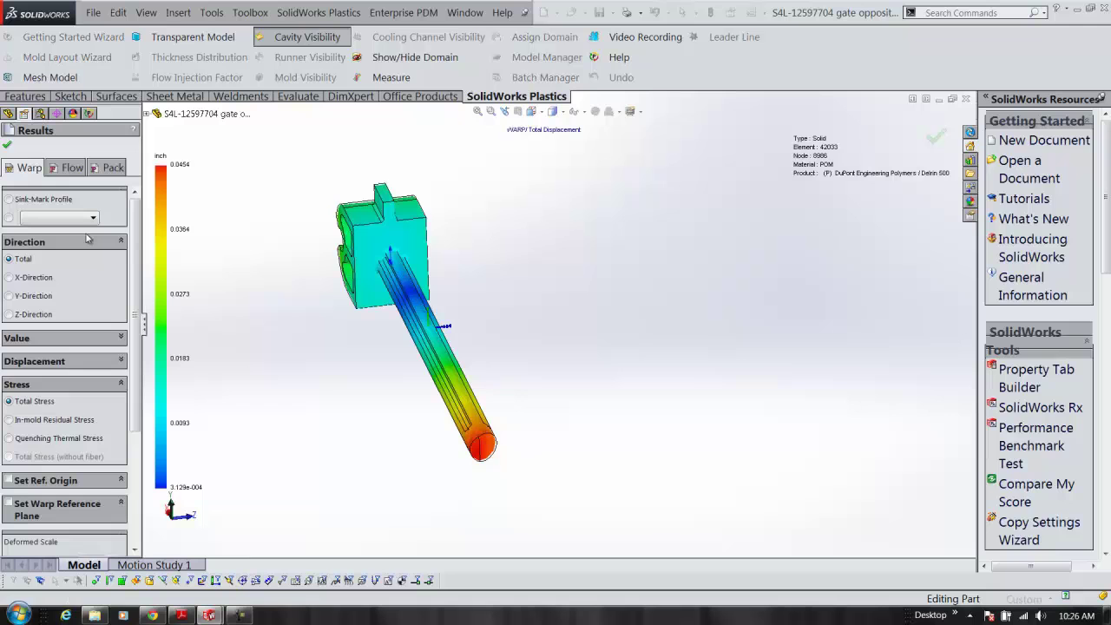
# Show Z-direction warp (-0.0048 to 0.0063 inch) and inspect both sides of the part.
pyautogui.click(9, 314)
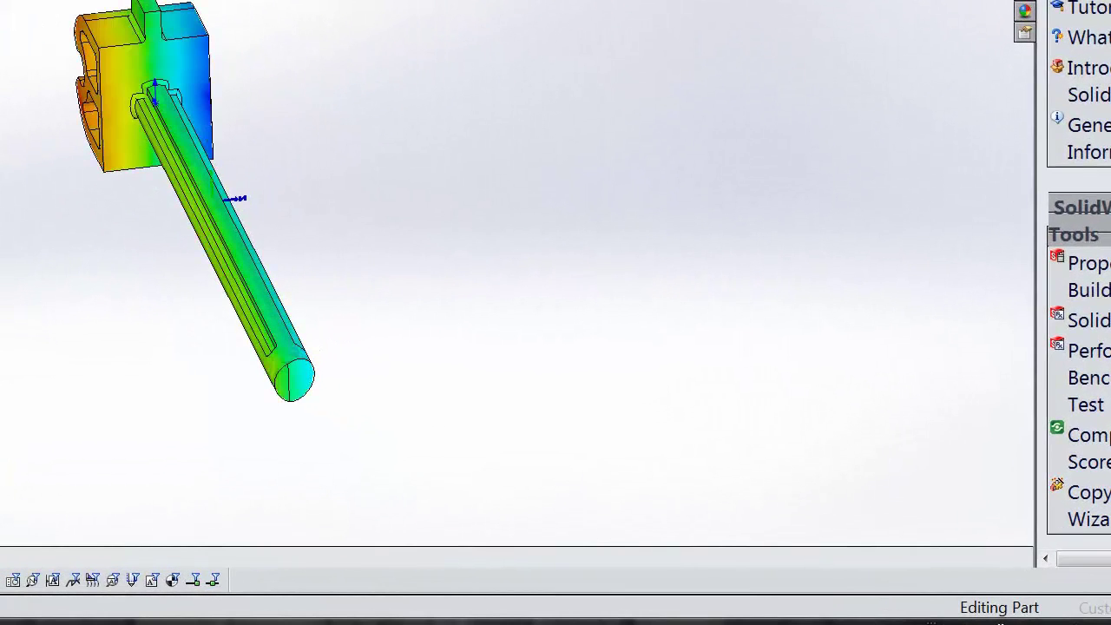
pyautogui.moveTo(87, 215); pyautogui.dragTo(74, 168, button='middle')
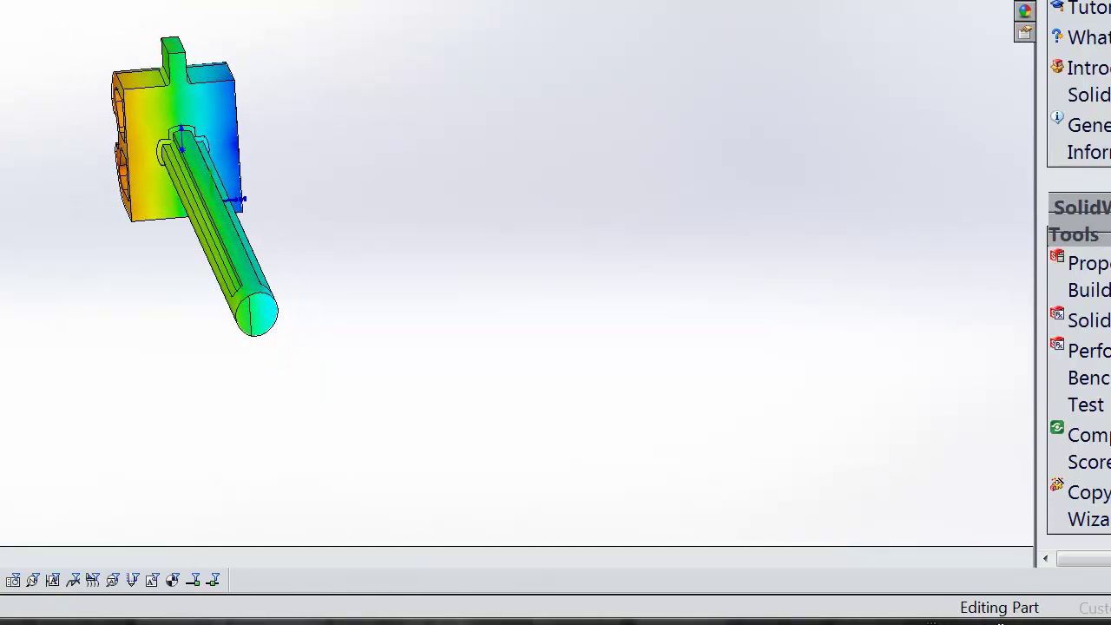
pyautogui.press('f')
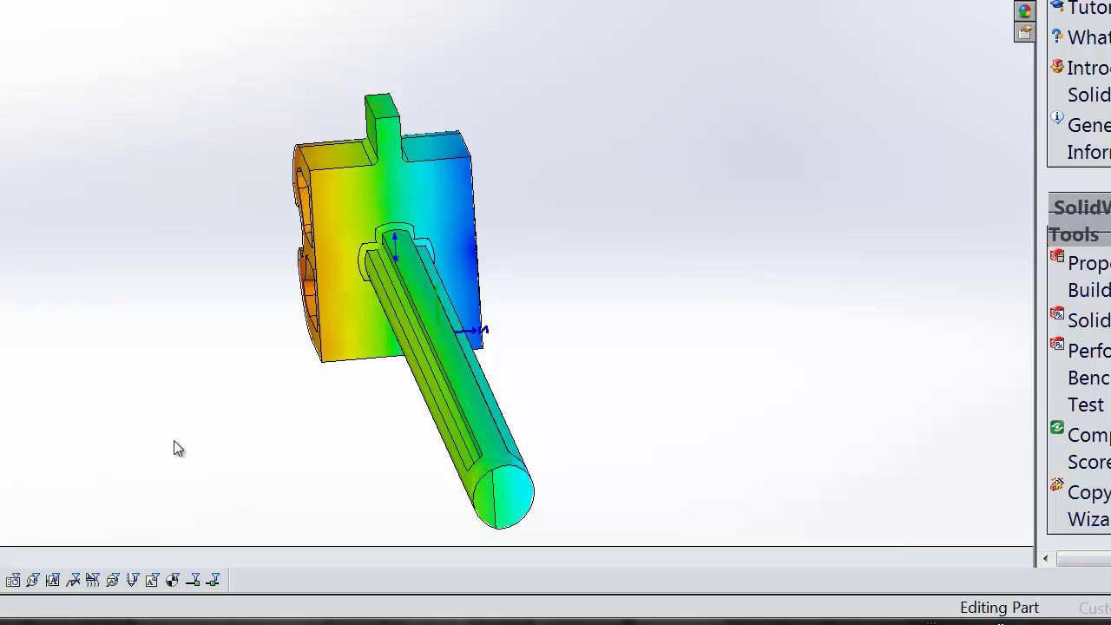
pyautogui.moveTo(176, 443); pyautogui.dragTo(186, 450, button='middle')
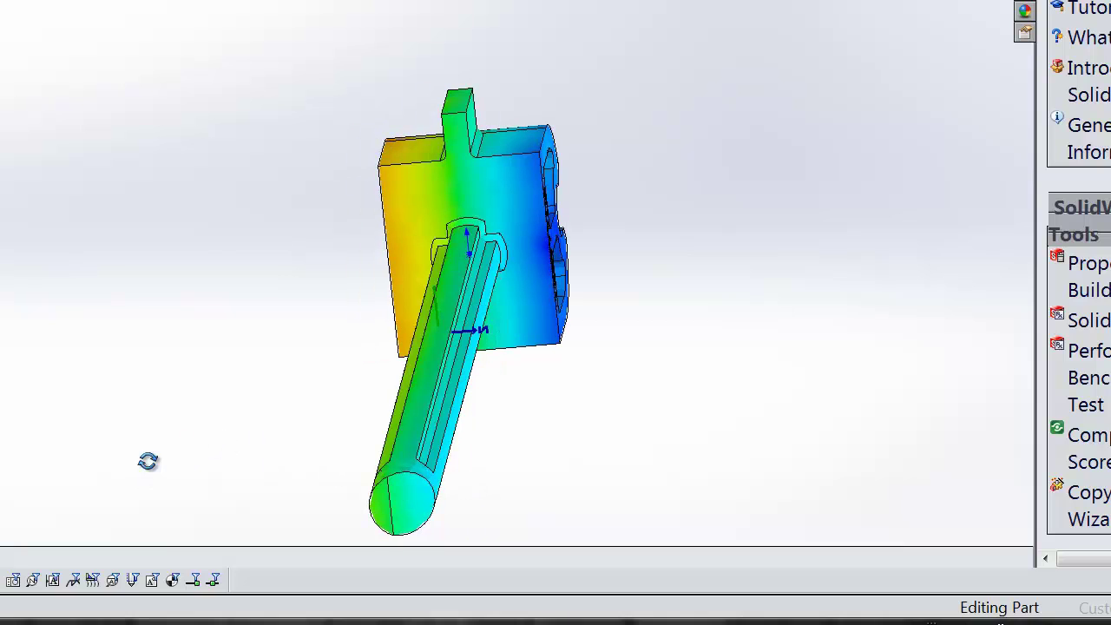
pyautogui.moveTo(147, 461); pyautogui.dragTo(88, 438, button='middle')
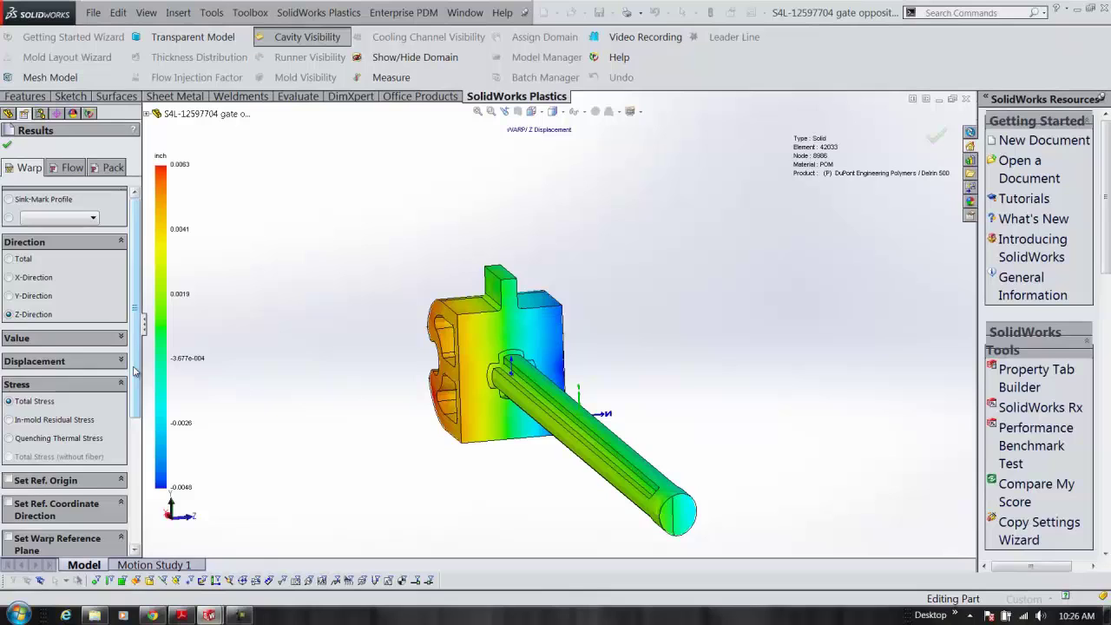
# Enter a Deformed Scale of 20 for the Z-direction warp plot.
pyautogui.scroll(-3, 134, 371)
pyautogui.scroll(2, 360, 380)
pyautogui.moveTo(358, 387); pyautogui.dragTo(355, 406, button='middle')
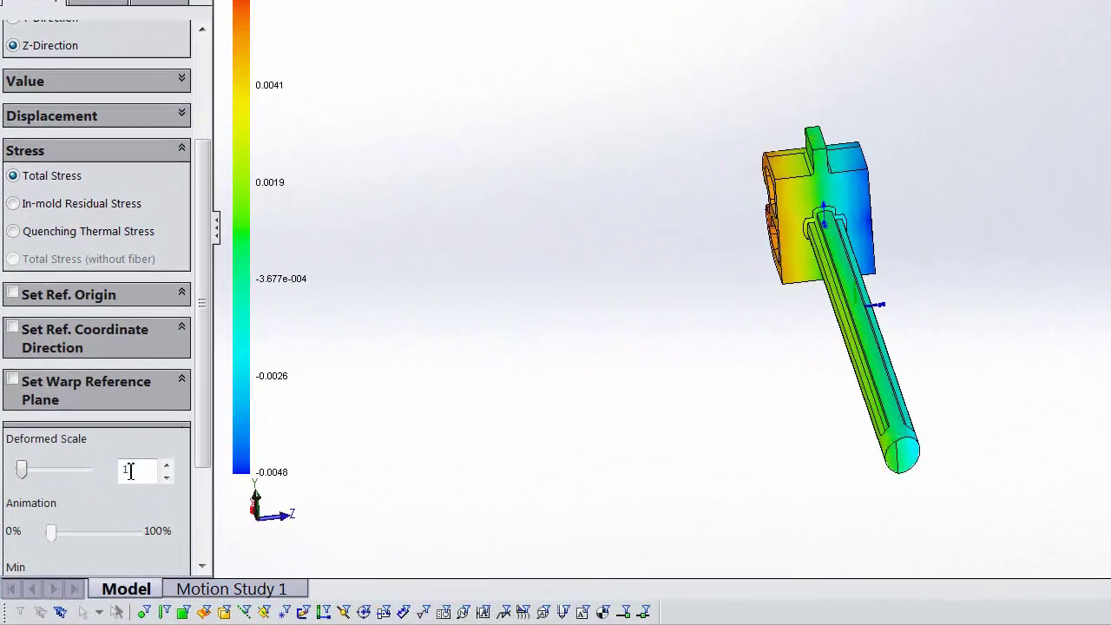
pyautogui.doubleClick(80, 486)
pyautogui.write('20')
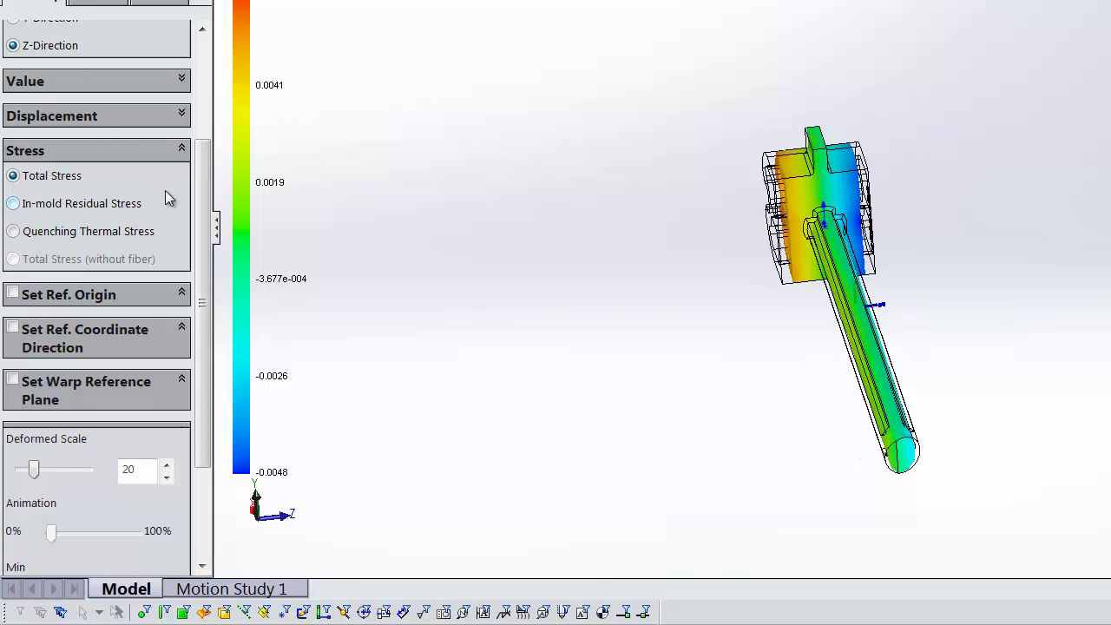
pyautogui.scroll(3, 203, 179)
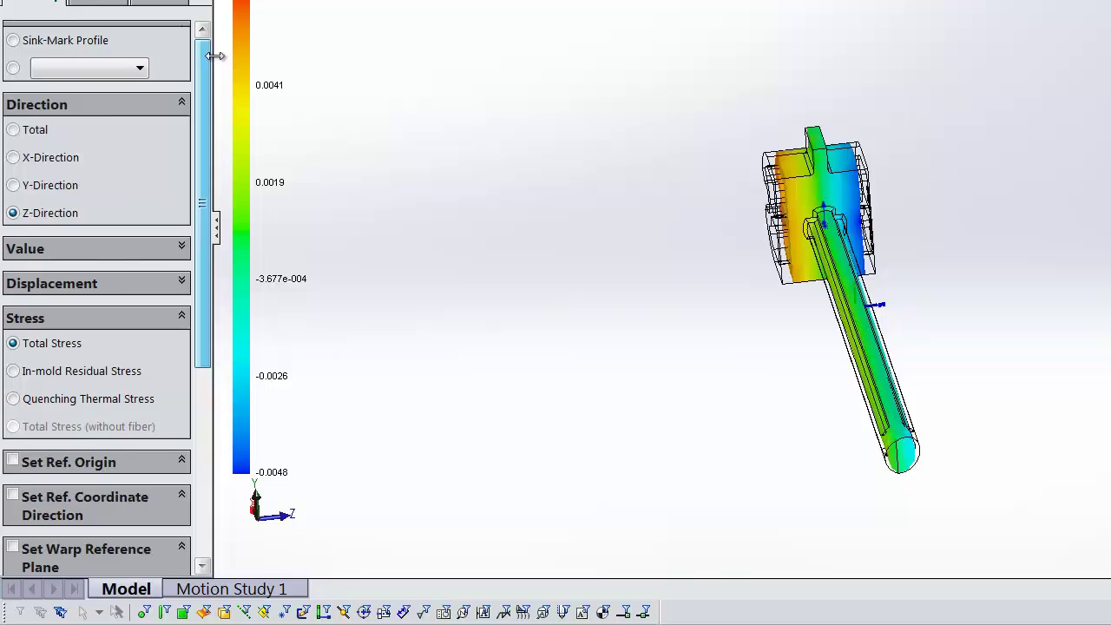
# Set Direction back to Total and orbit the exaggerated part from several angles.
pyautogui.click(13, 130)
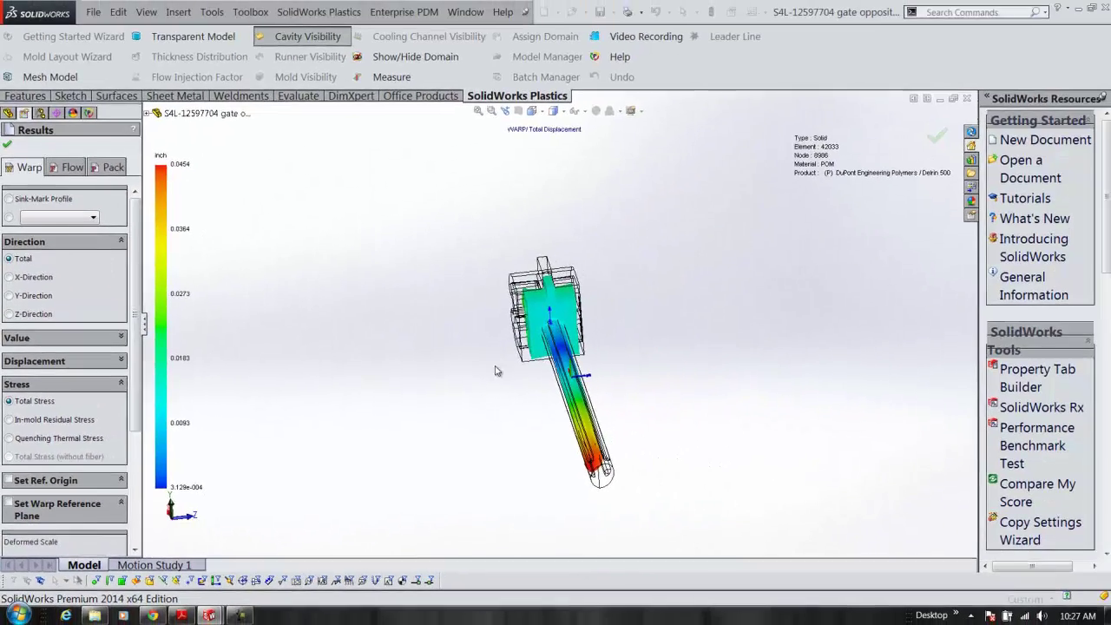
pyautogui.moveTo(335, 181); pyautogui.dragTo(679, 332, button='middle')
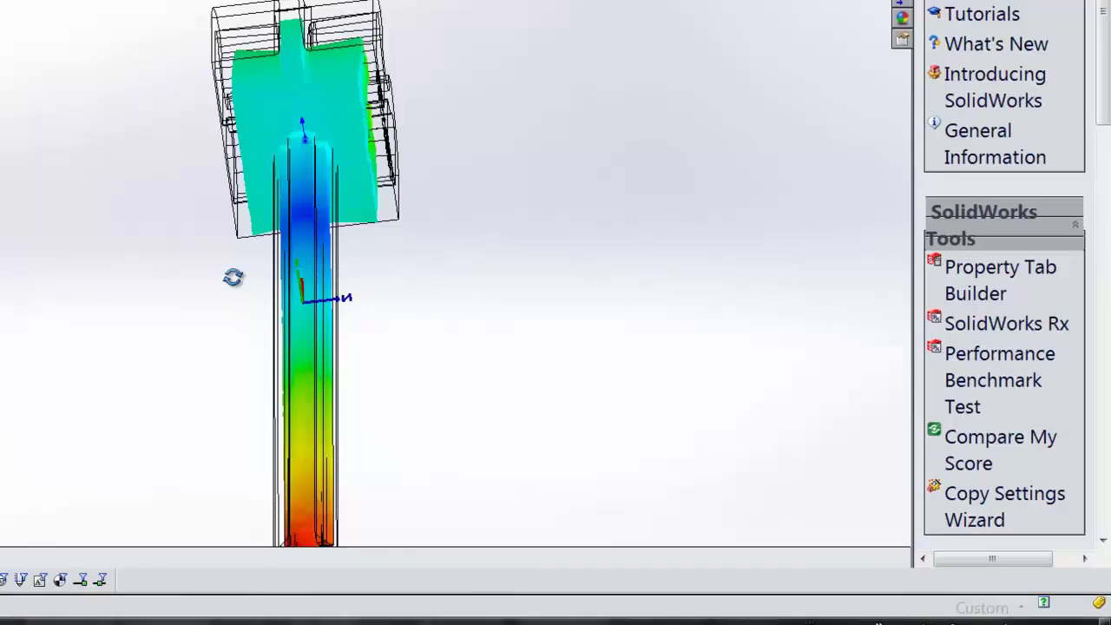
pyautogui.moveTo(457, 356); pyautogui.dragTo(404, 327, button='middle')
pyautogui.moveTo(159, 237); pyautogui.dragTo(246, 206, button='middle')
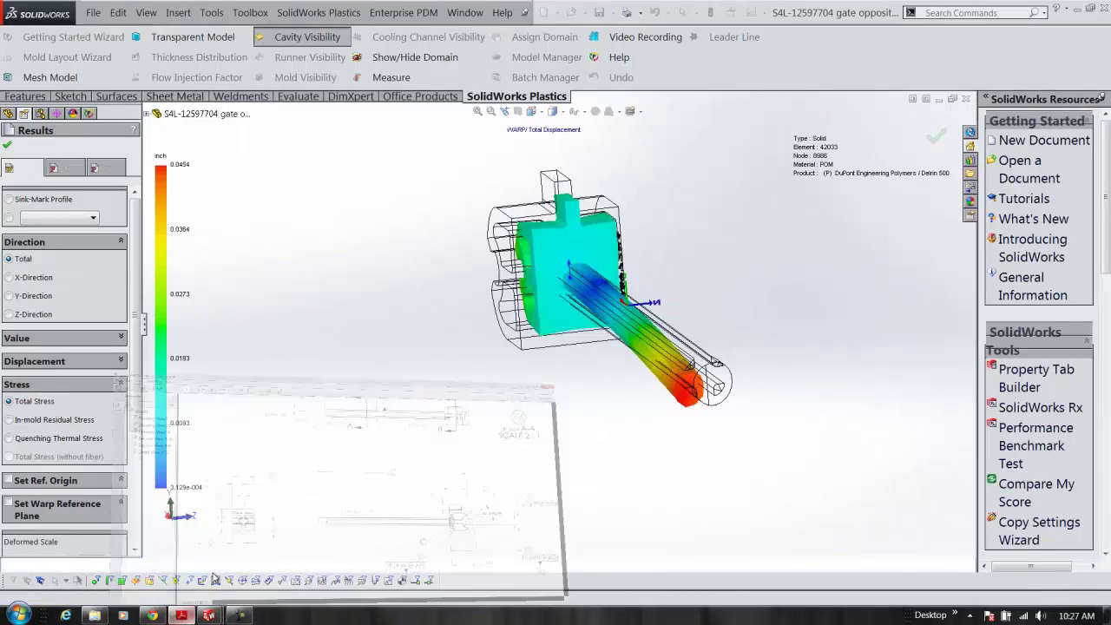
# Scroll through the S4L-12597704.PDF drawing to compare its dimension tolerances.
pyautogui.click(181, 616)
pyautogui.scroll(3, 459, 325)
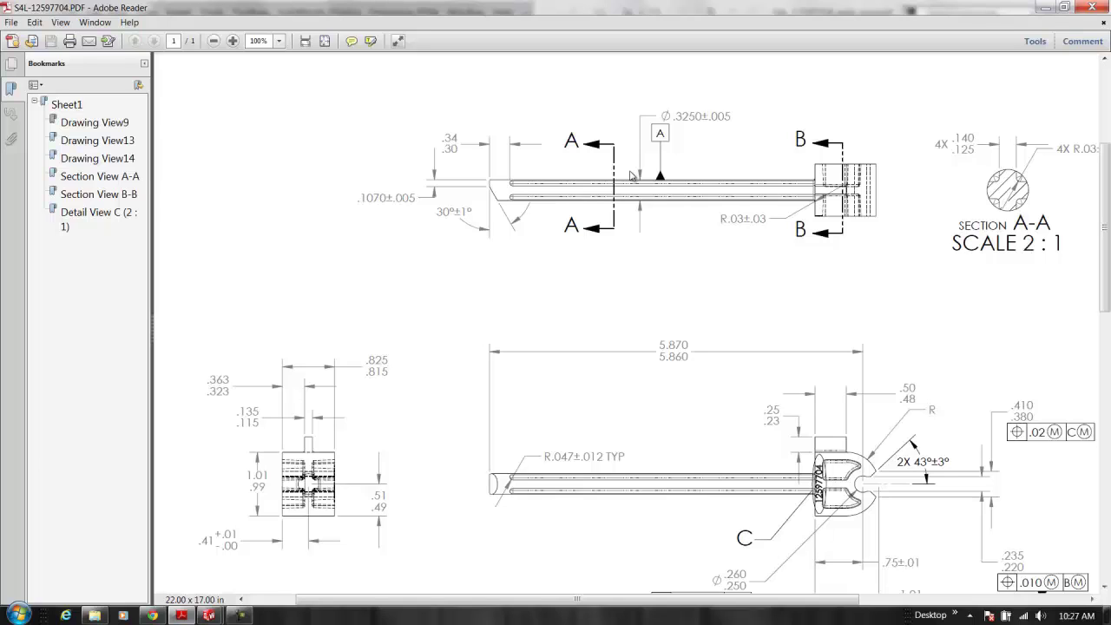
pyautogui.scroll(1, 540, 261)
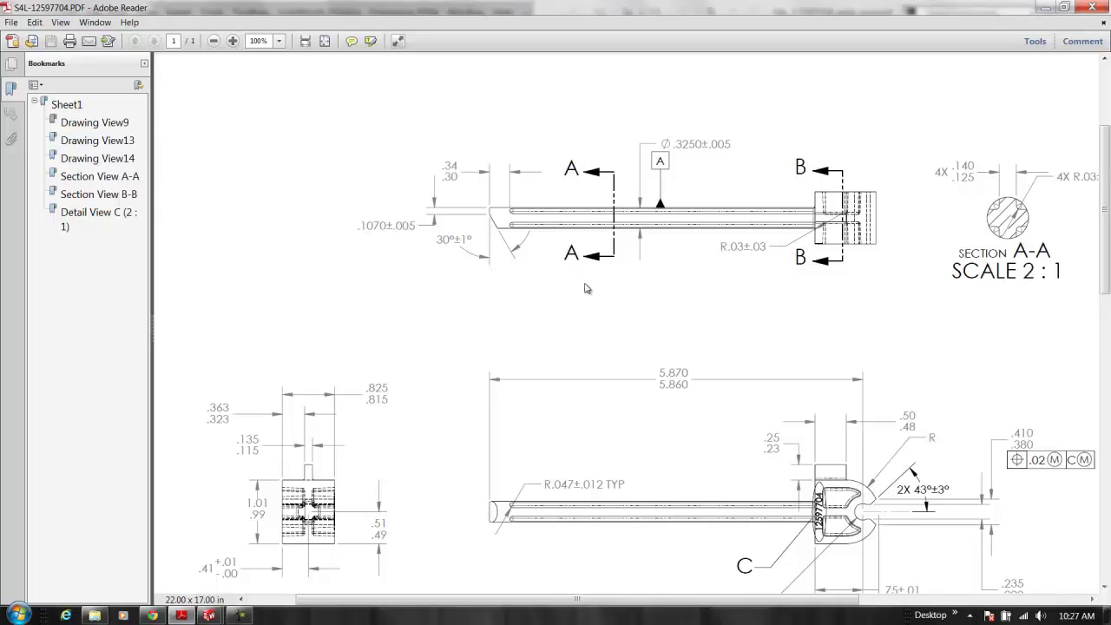
pyautogui.moveTo(1106, 187); pyautogui.dragTo(1108, 102)
pyautogui.scroll(-3, 755, 181)
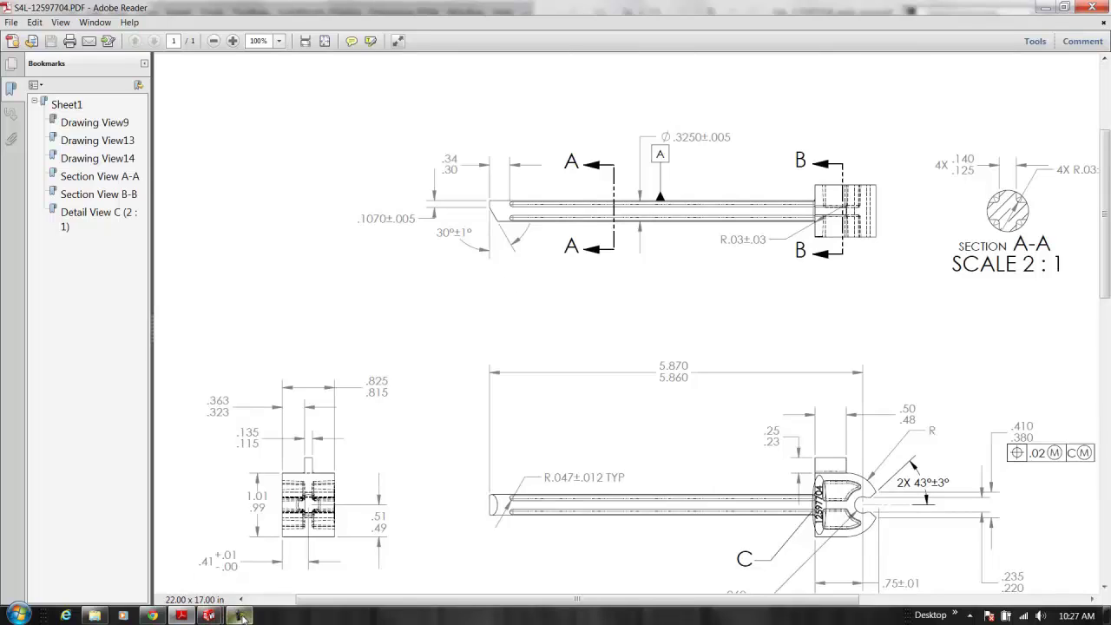
pyautogui.moveTo(241, 617)
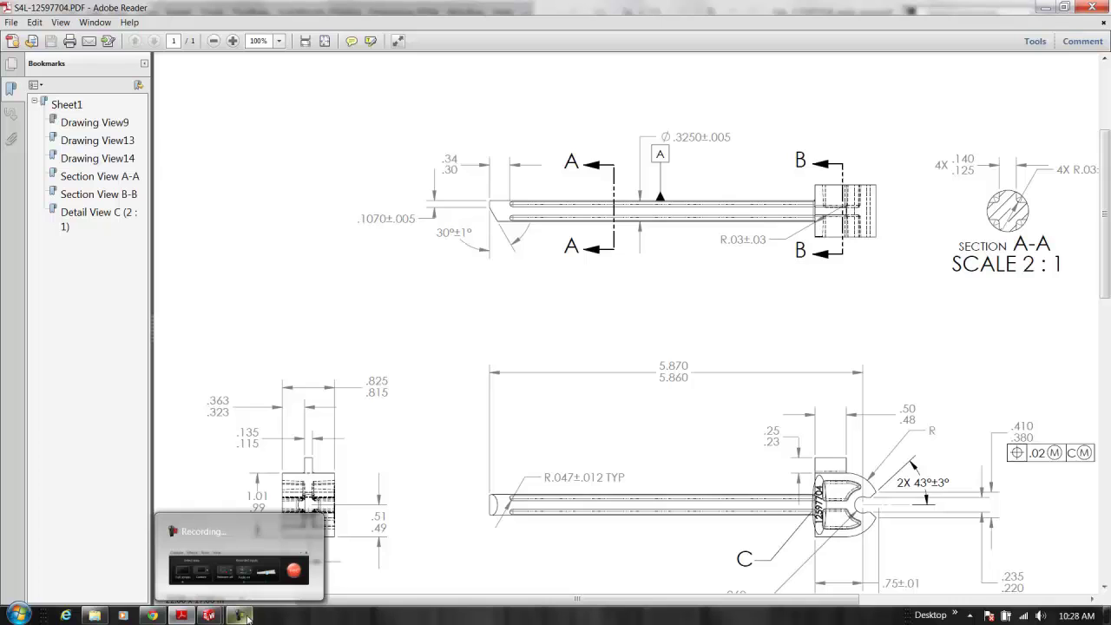
pyautogui.moveTo(295, 596)
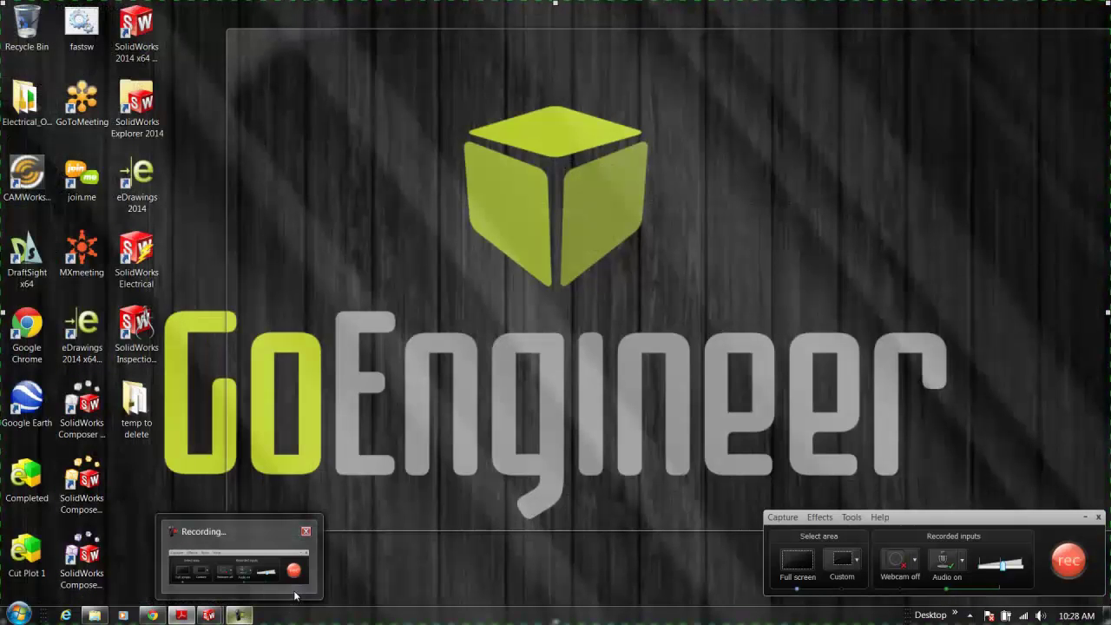